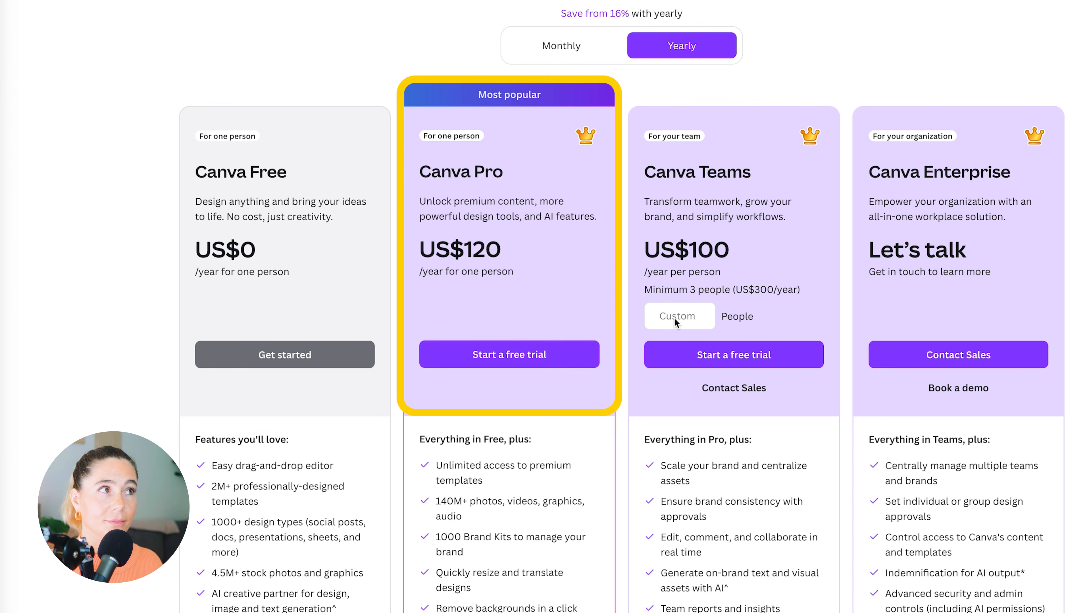
- View the sign-up options for the Canva Free plan and dismiss them
scroll(601, 275, down, 2)
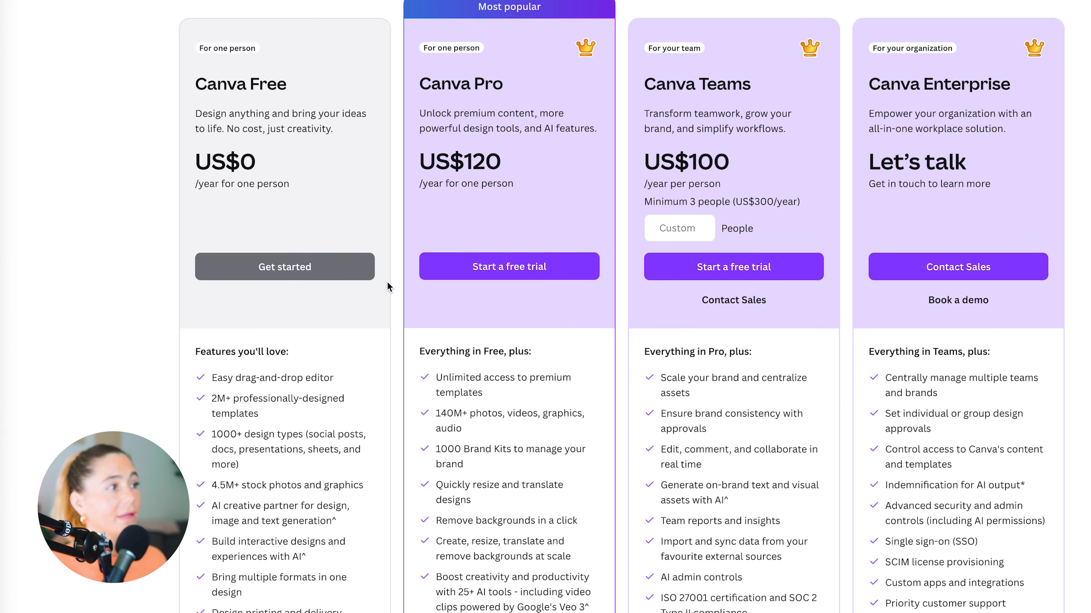
click(295, 266)
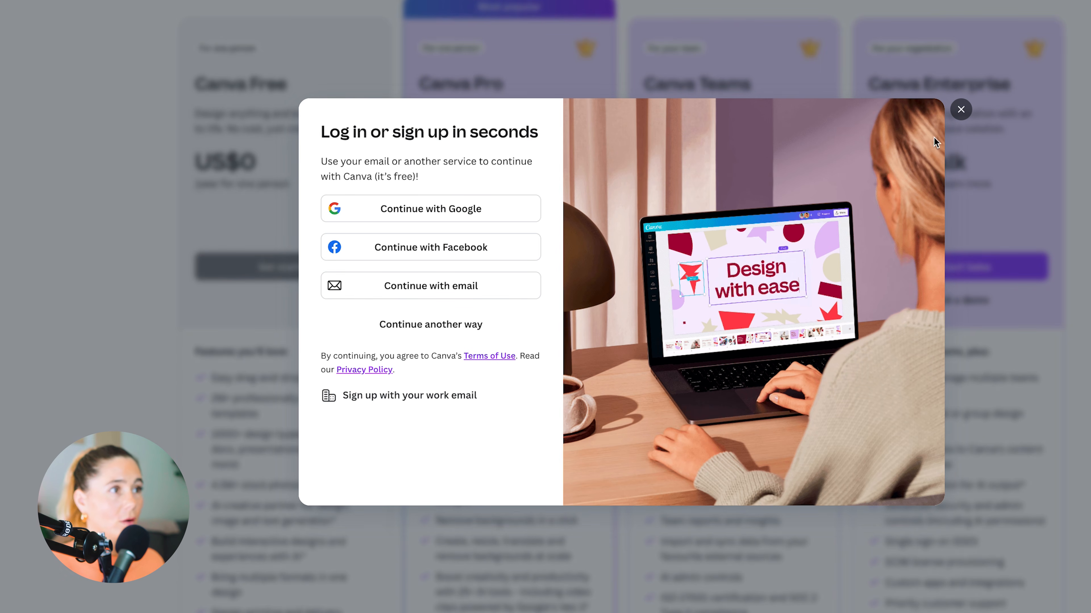
click(957, 112)
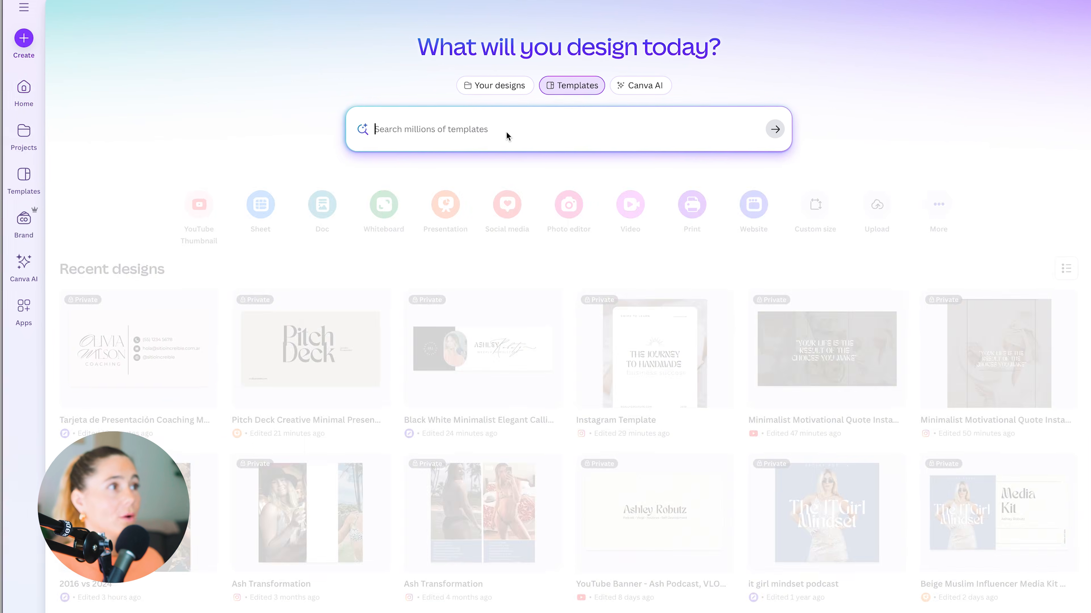
- Search the templates for "website banner" and filter the results to the Minimalist style
click(506, 131)
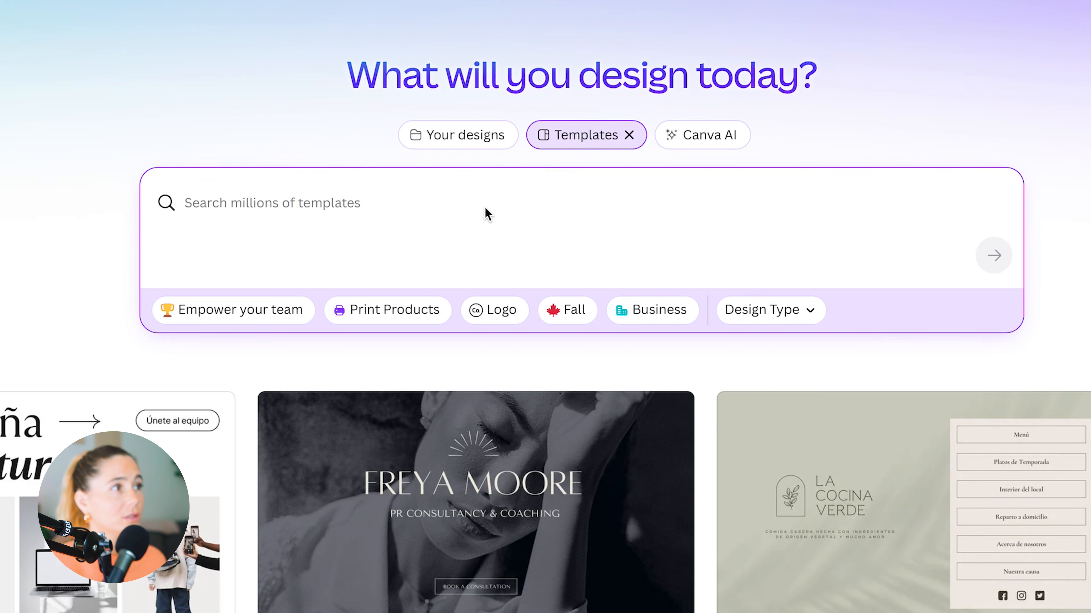
text(website banner)
key(Return)
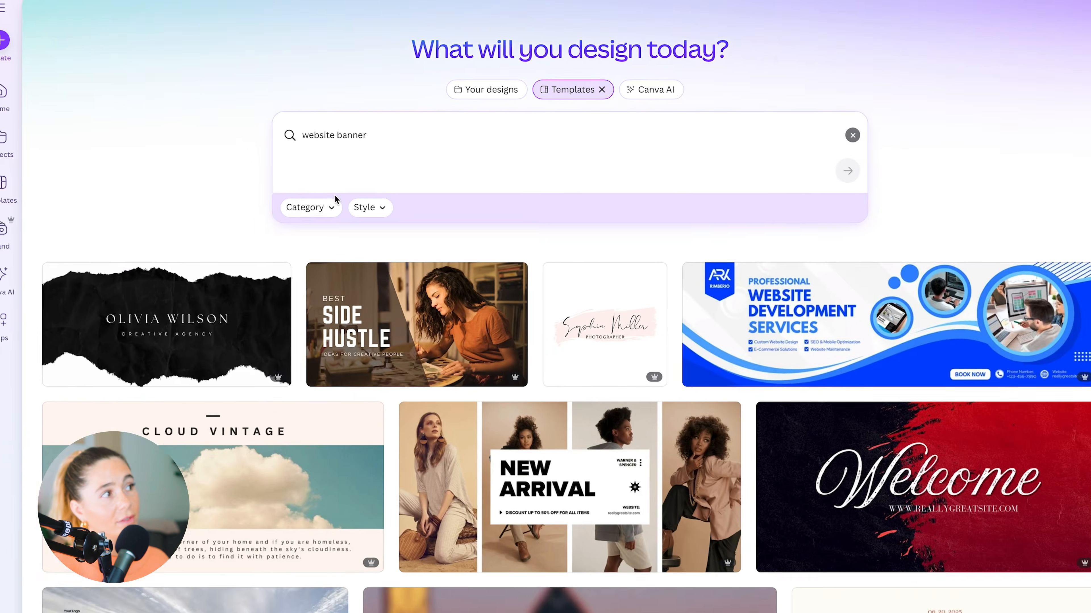
click(330, 208)
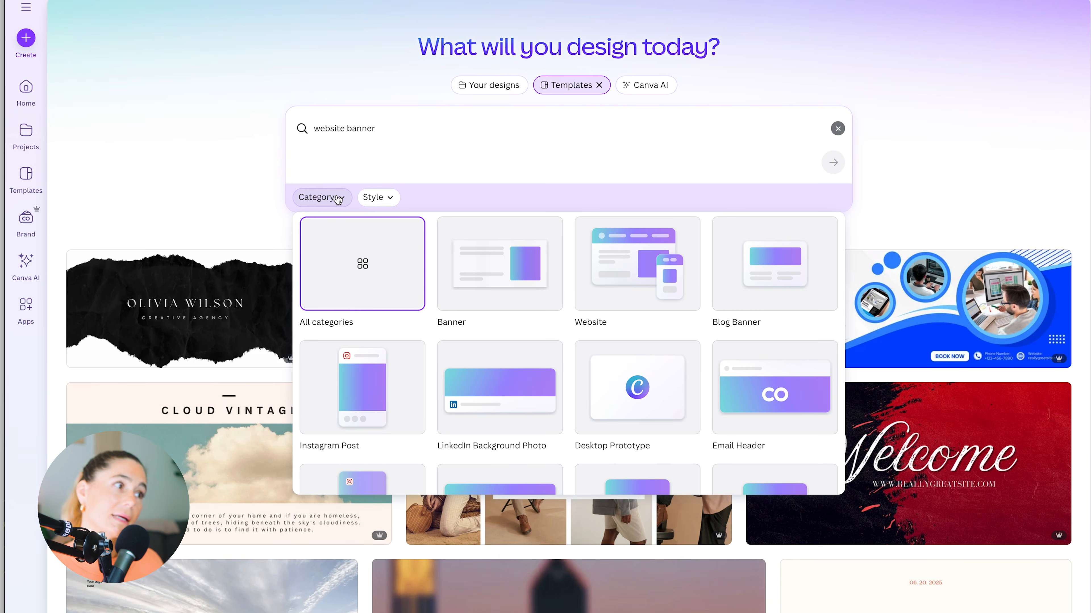
click(380, 197)
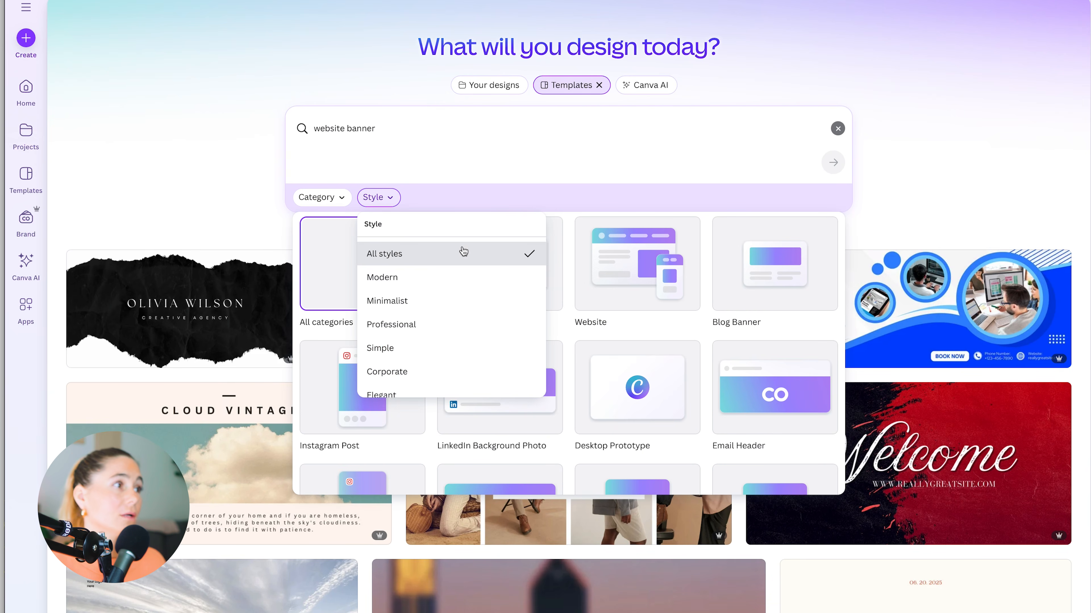
click(414, 299)
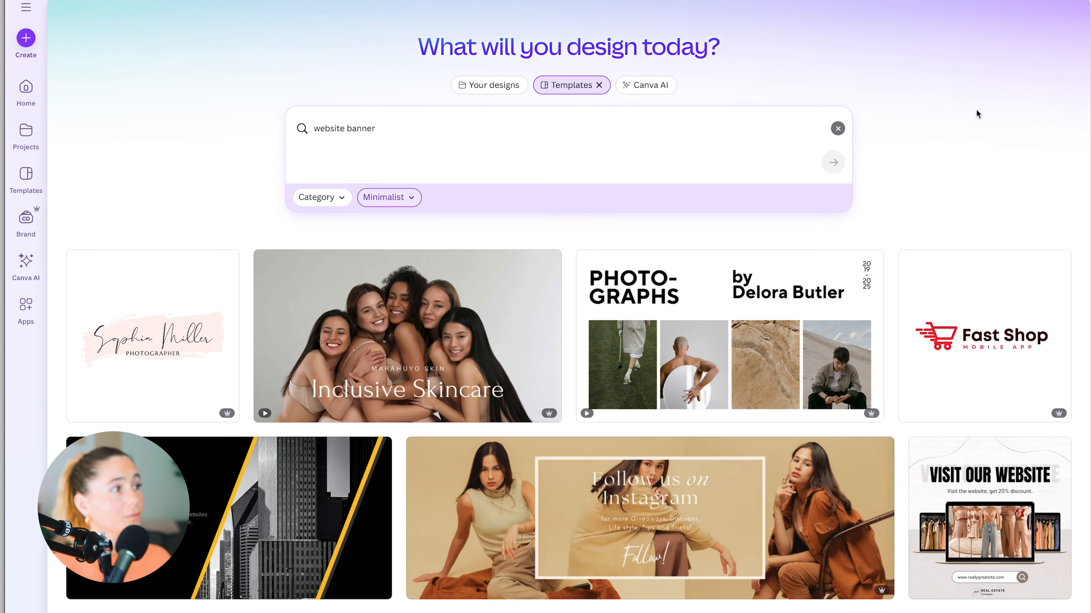
- Browse the template results and open the Beige Yoga Studio Meditation Website Desktop Prototype for customizing
scroll(976, 114, down, 20)
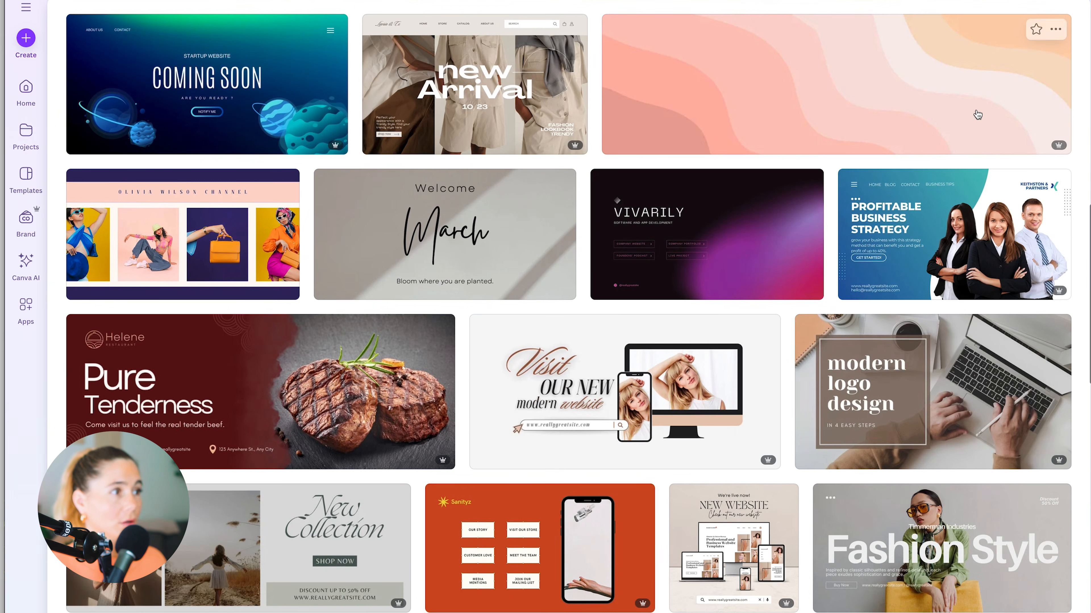
scroll(977, 114, down, 15)
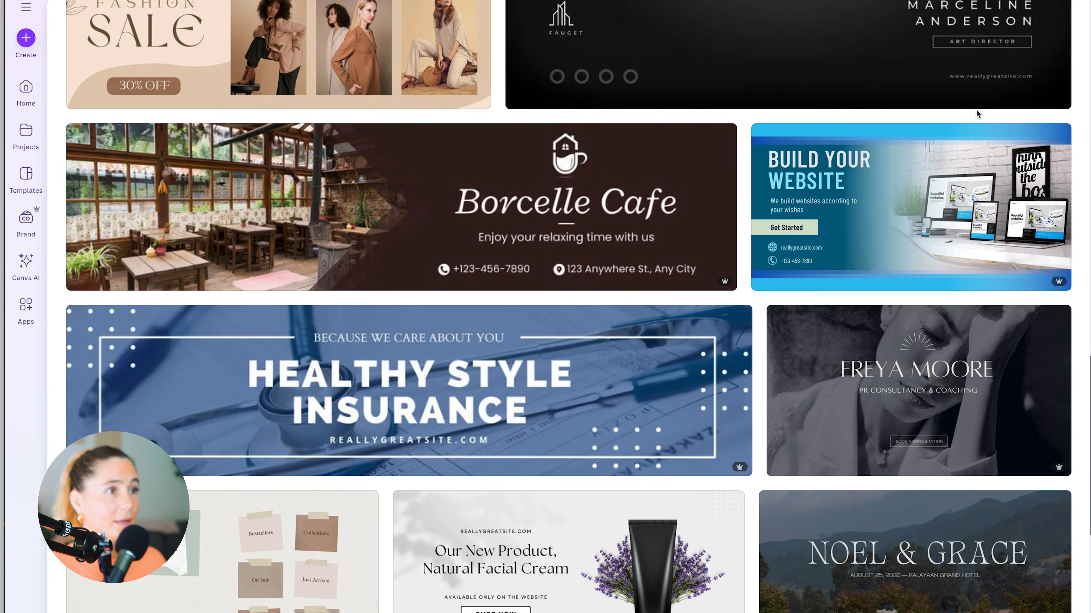
scroll(359, 376, down, 15)
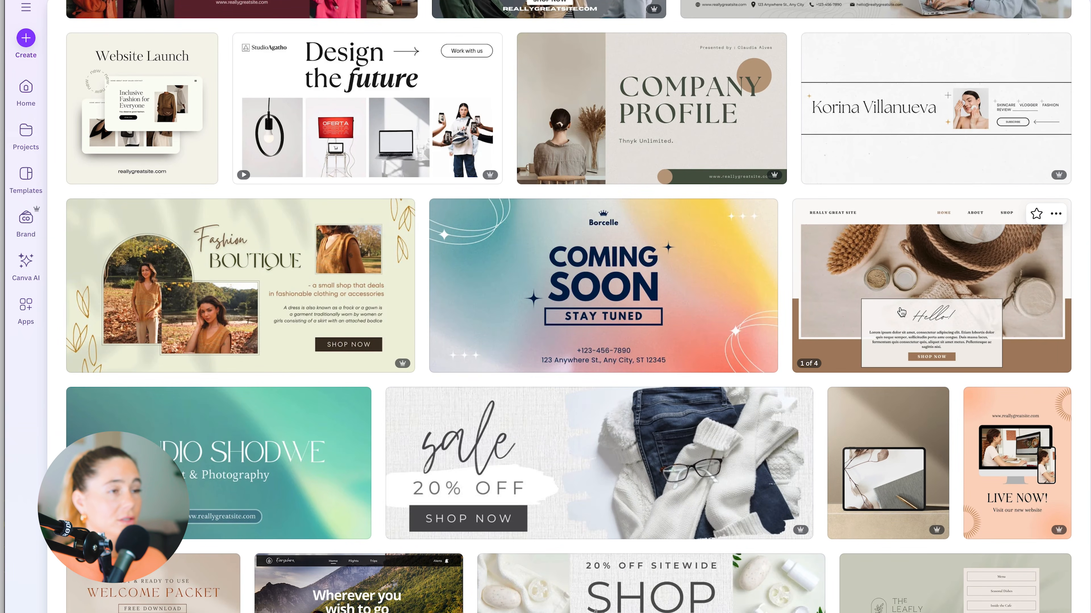
click(919, 307)
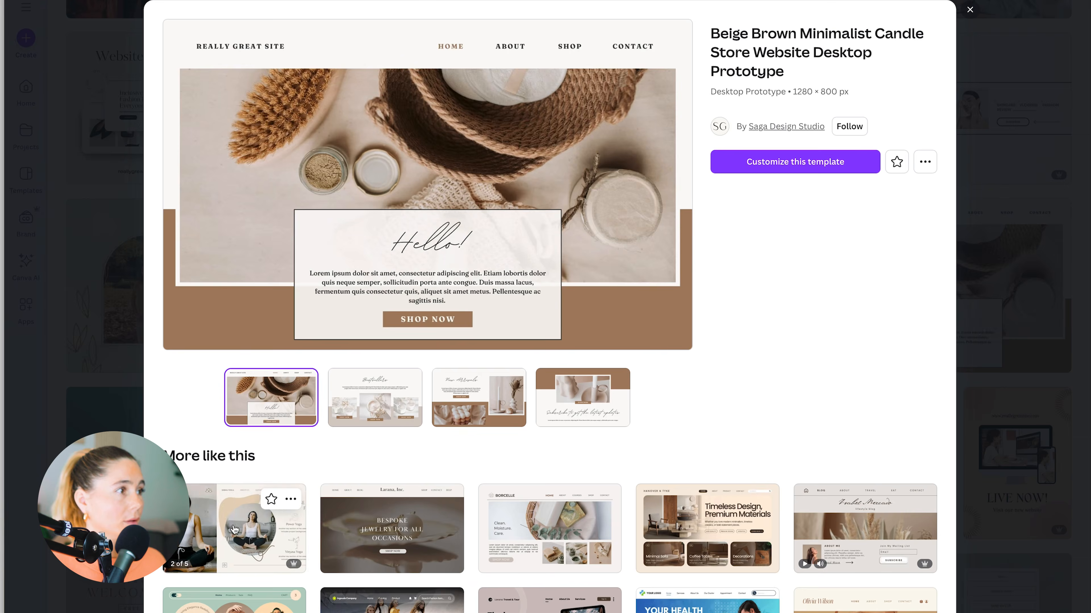
click(262, 529)
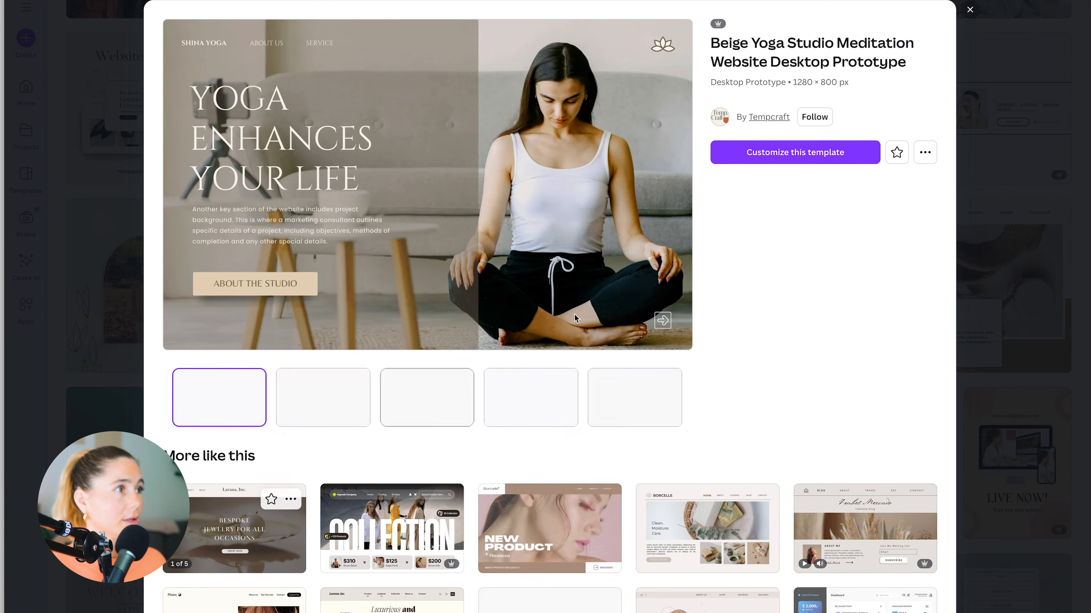
click(787, 164)
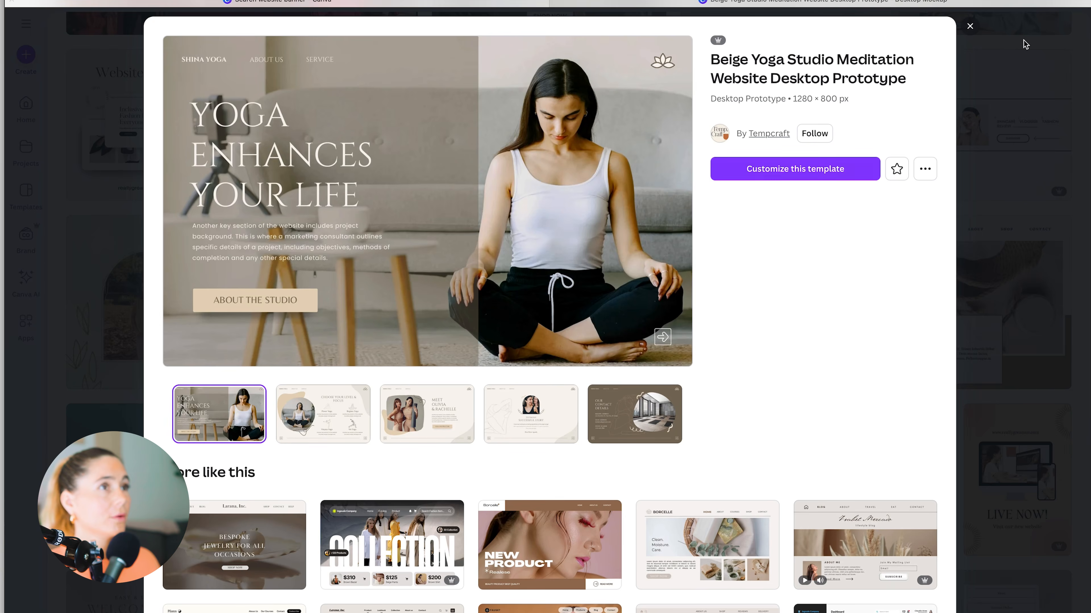
- Close the template preview, examine the saved Brand Kits, and return to the yoga studio design
click(969, 27)
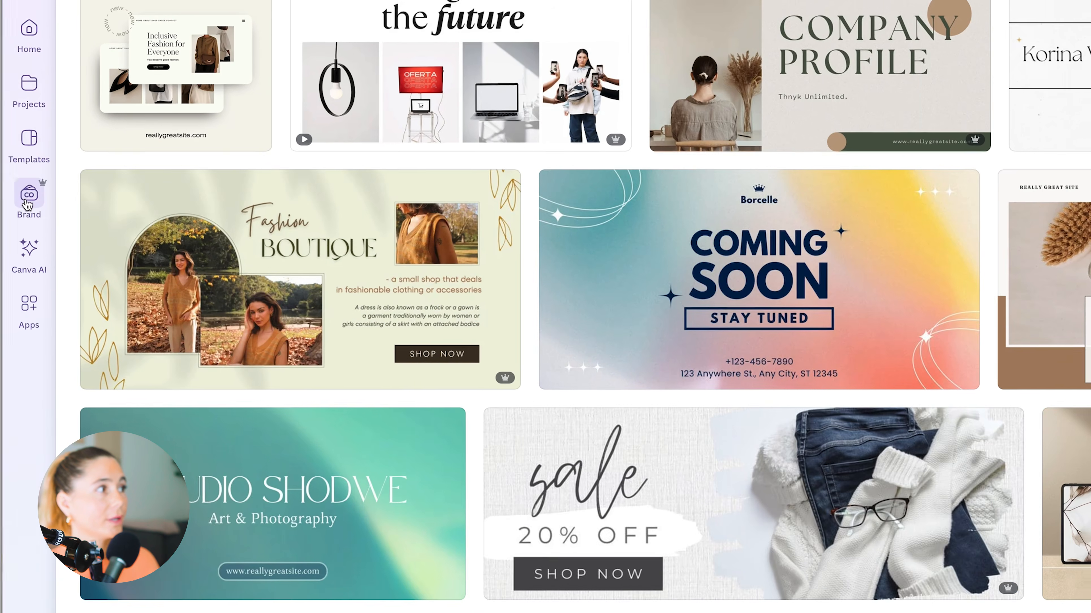
click(27, 202)
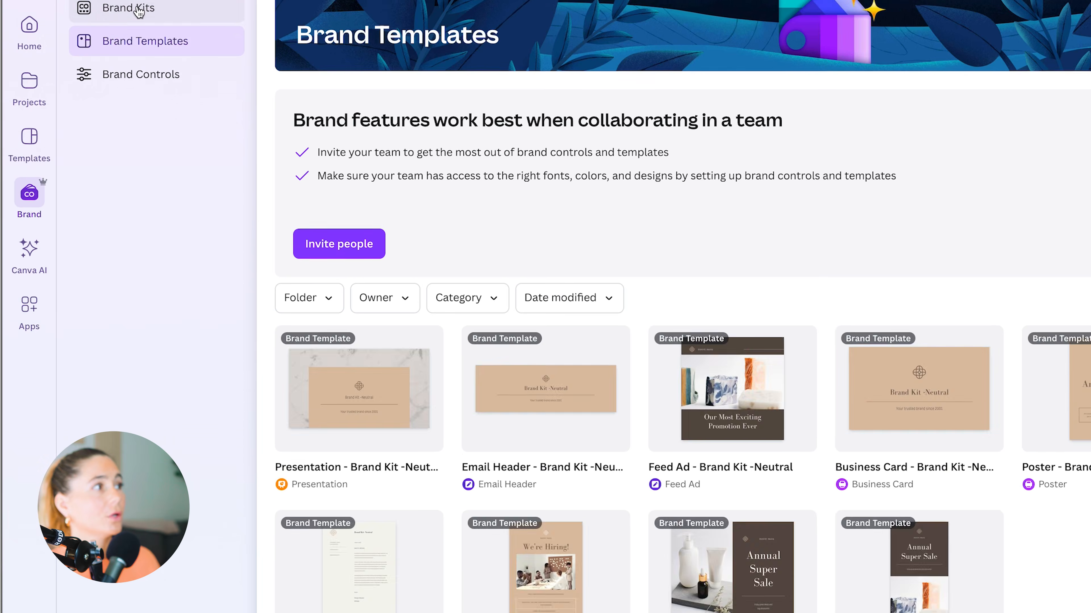
click(139, 12)
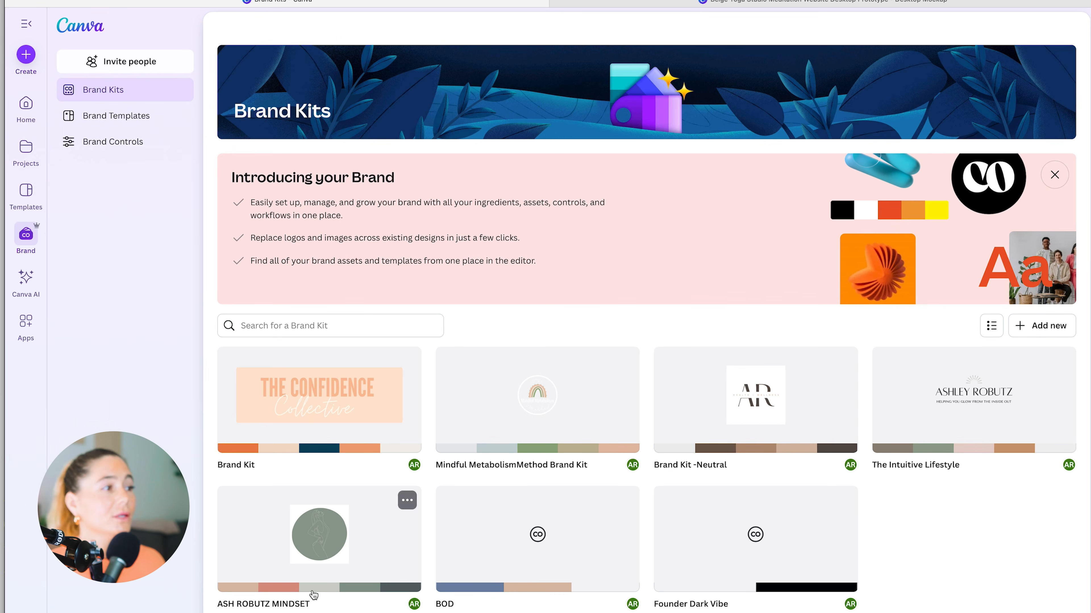
click(734, 2)
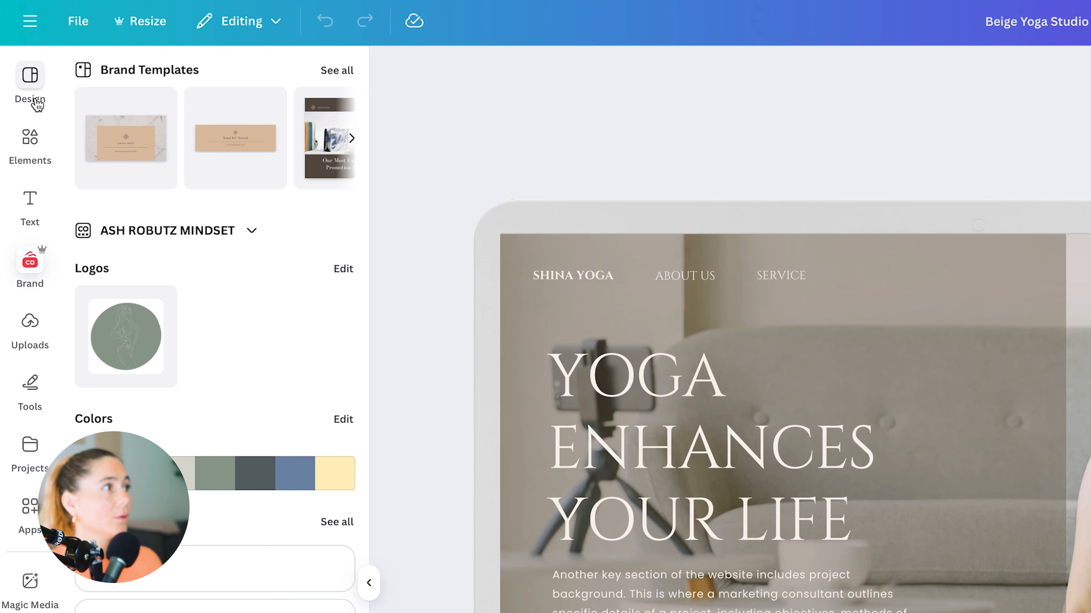
- Switch the design's styles to the Founder Dark Vibe Brand Kit and apply its brand fonts and color palette
click(26, 62)
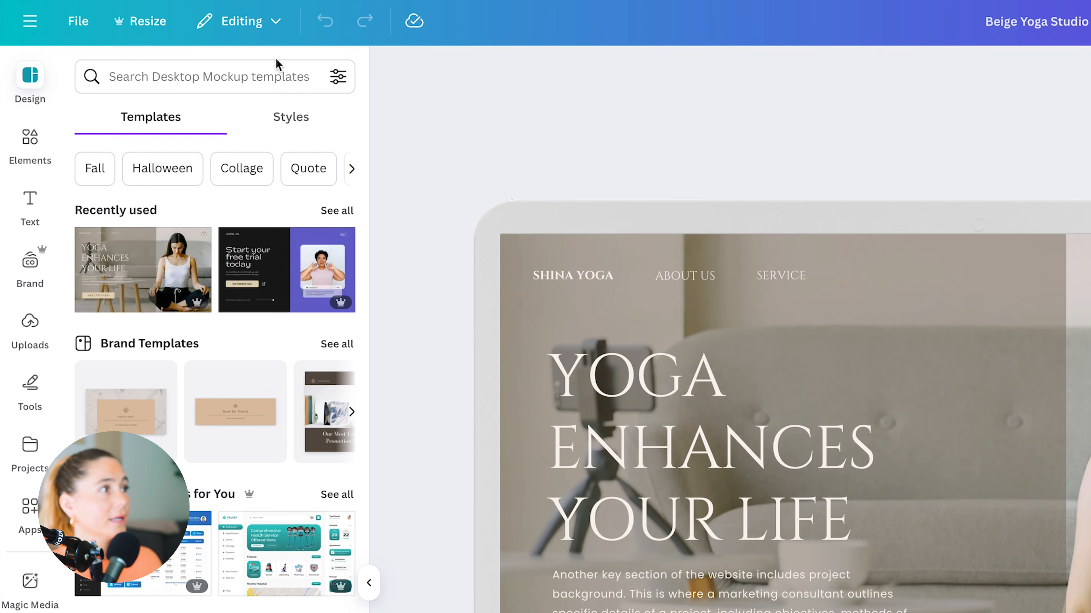
click(290, 116)
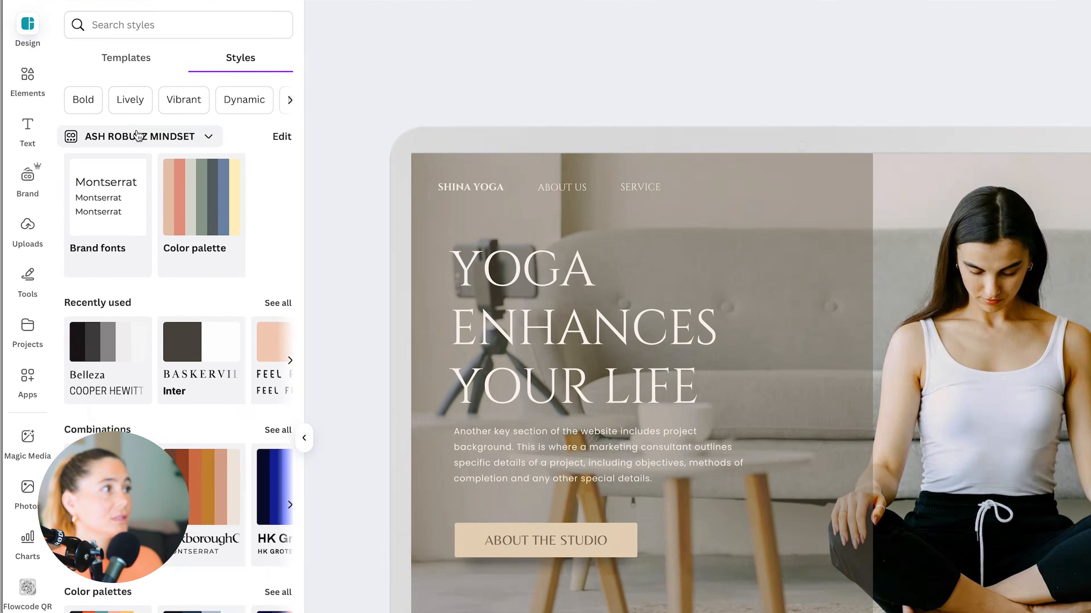
click(137, 136)
scroll(689, 373, down, 7)
click(425, 426)
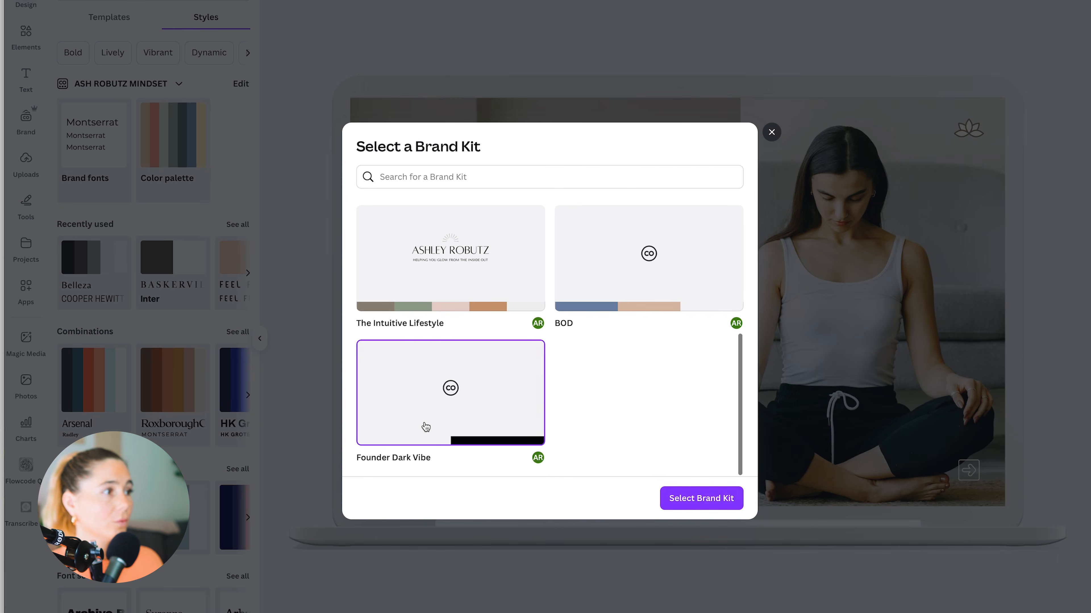
click(703, 499)
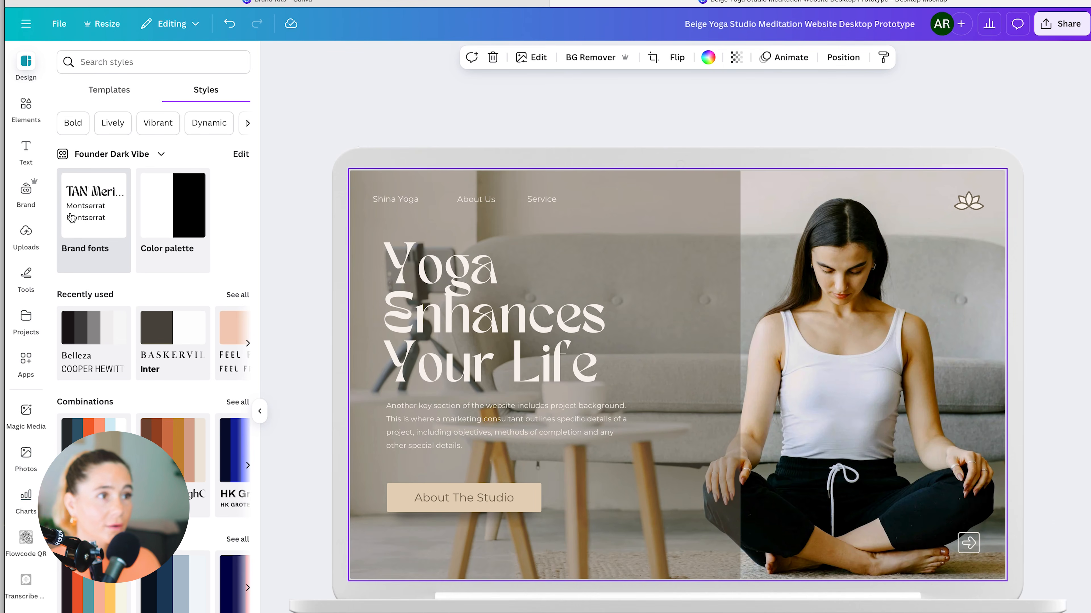
click(179, 213)
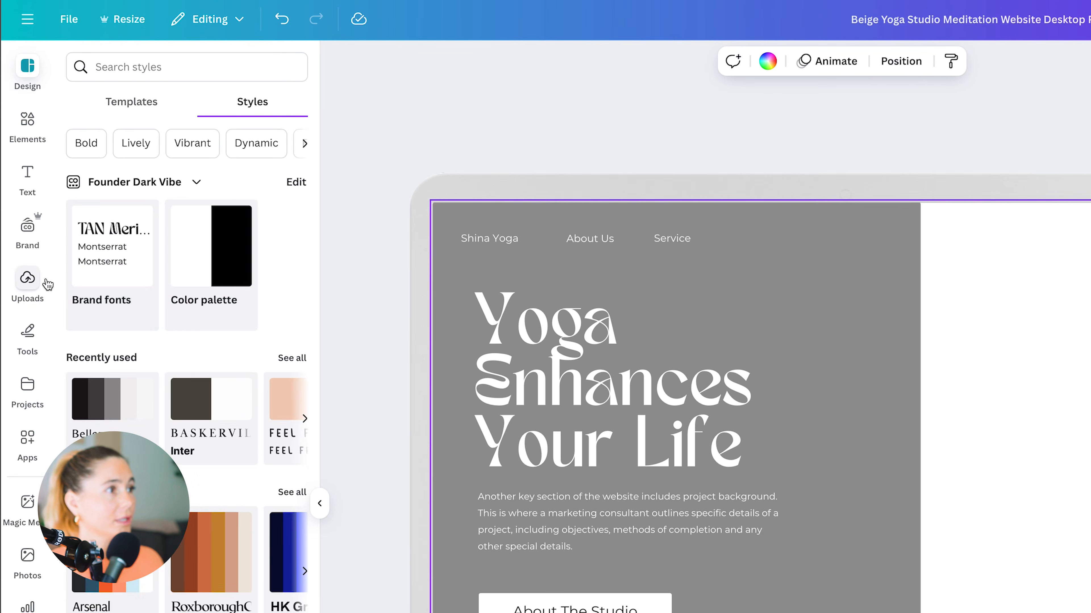
- Search the photo elements for "wellness vibe" and place the lit candle on a blanket photo beside the gray text panel
click(26, 234)
click(20, 135)
click(151, 63)
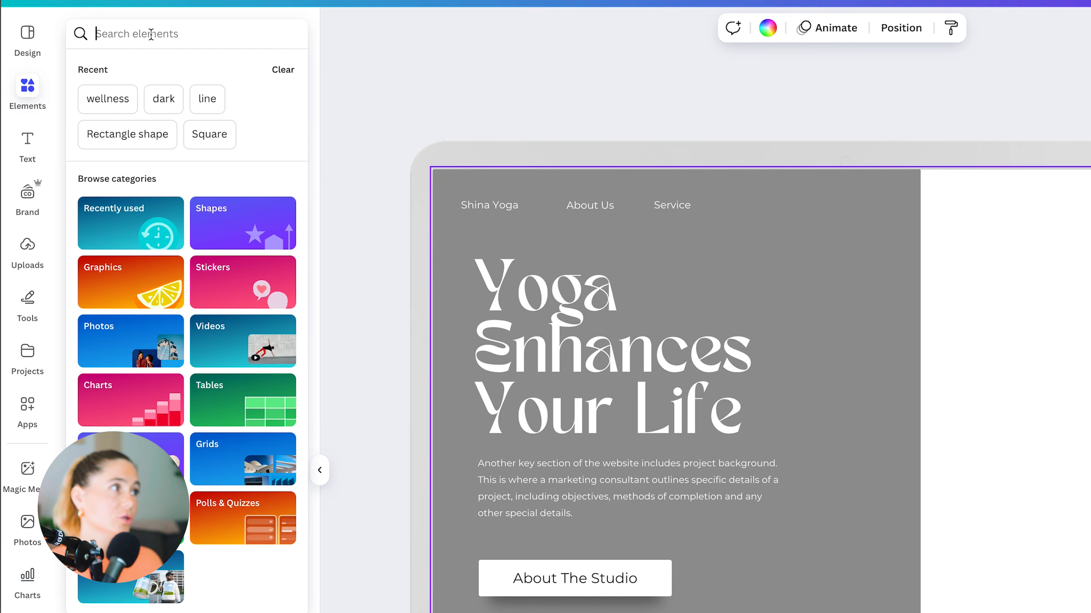
text(yoga)
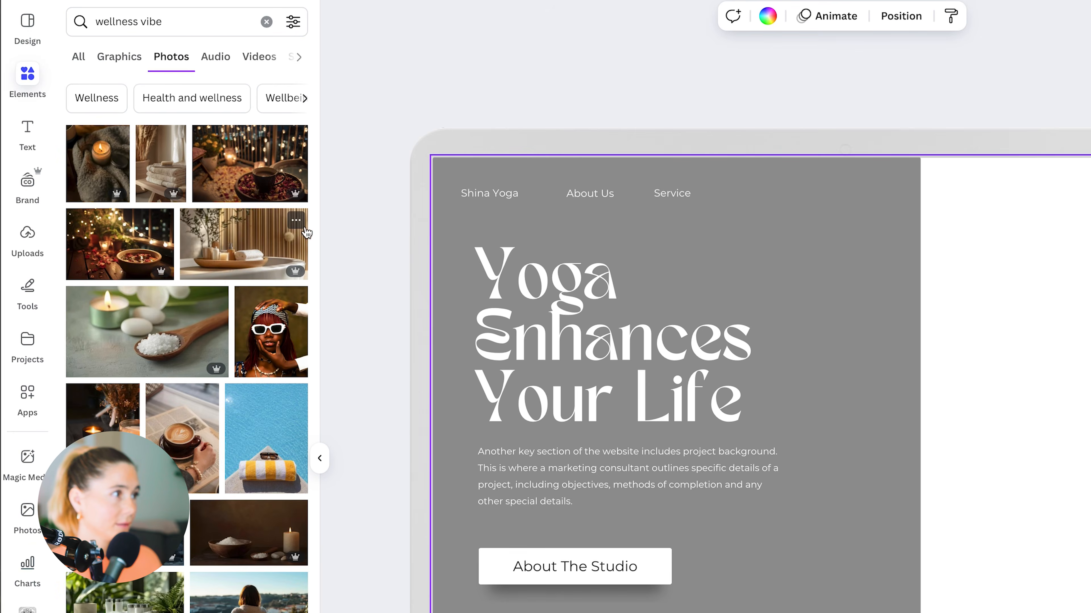
click(96, 164)
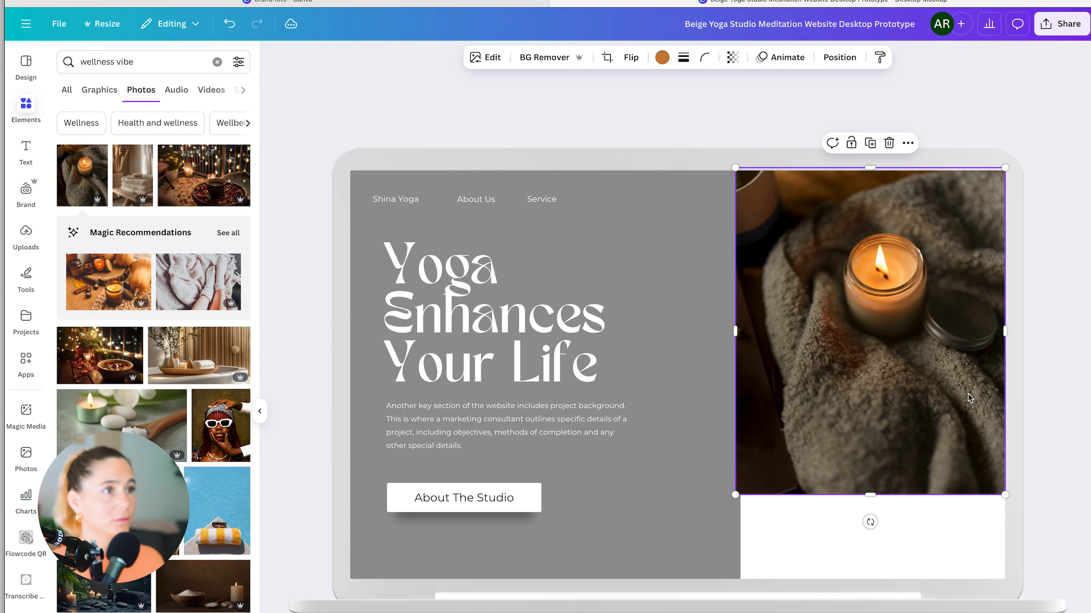
- Stretch the candle photo to about 805 px high, fit the white-socks photo to about 799 px beside it, and send both to the back
drag(869, 495, 869, 579)
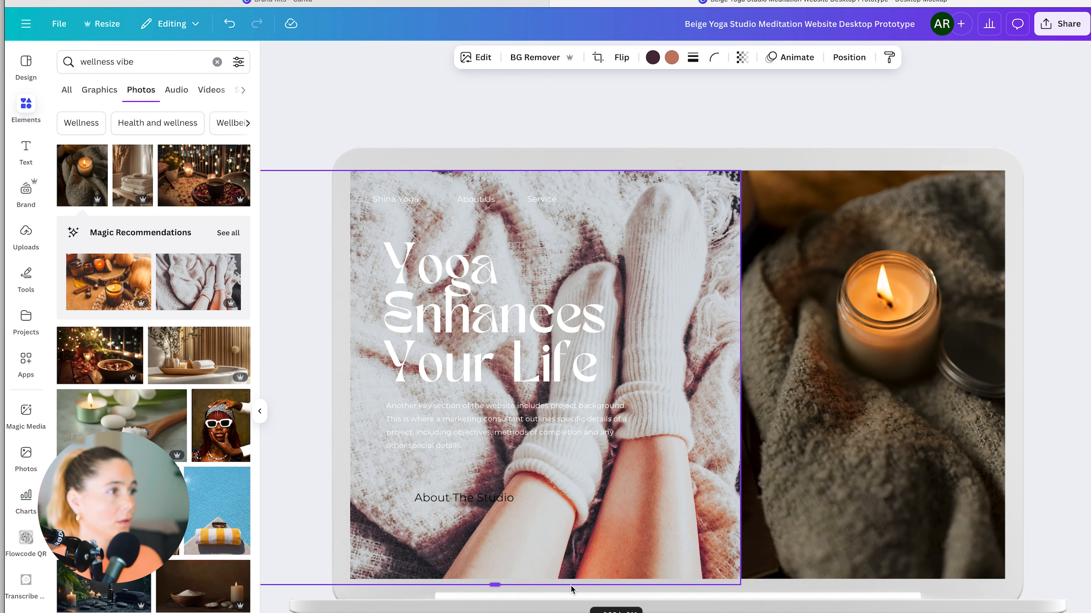
drag(572, 588, 573, 580)
click(849, 57)
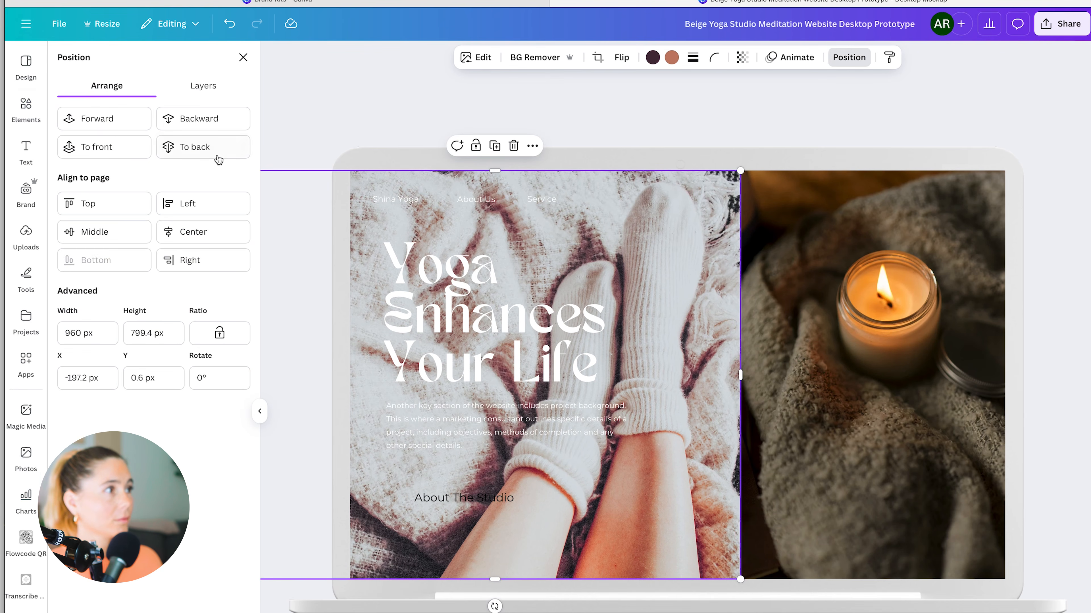
- Narrow the dark overlay behind the heading to about 538 px and make the white-socks photo more transparent
click(689, 200)
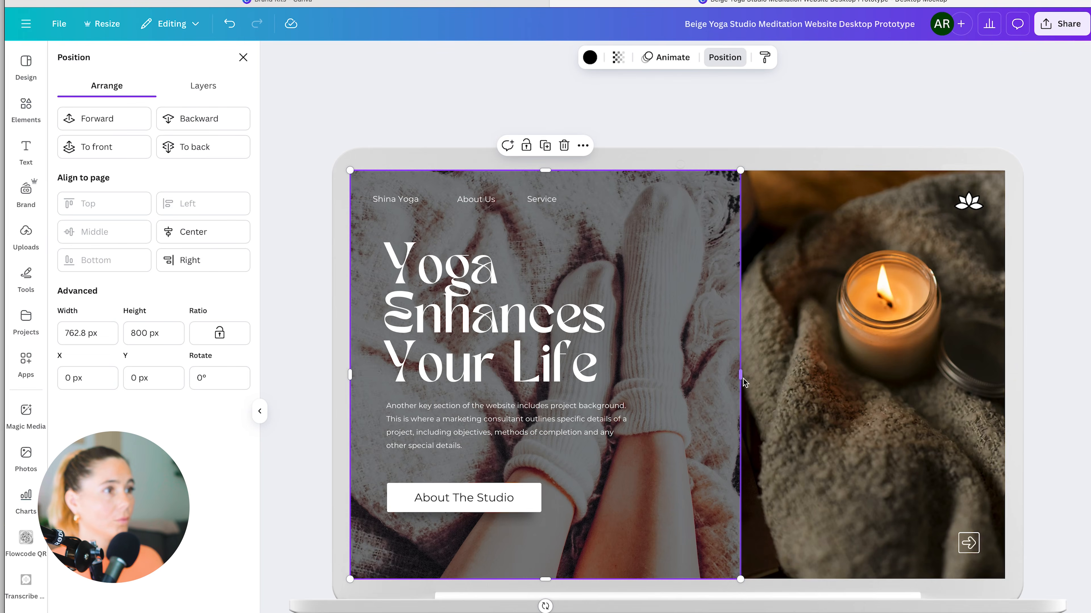
drag(741, 377, 626, 380)
click(680, 343)
click(708, 403)
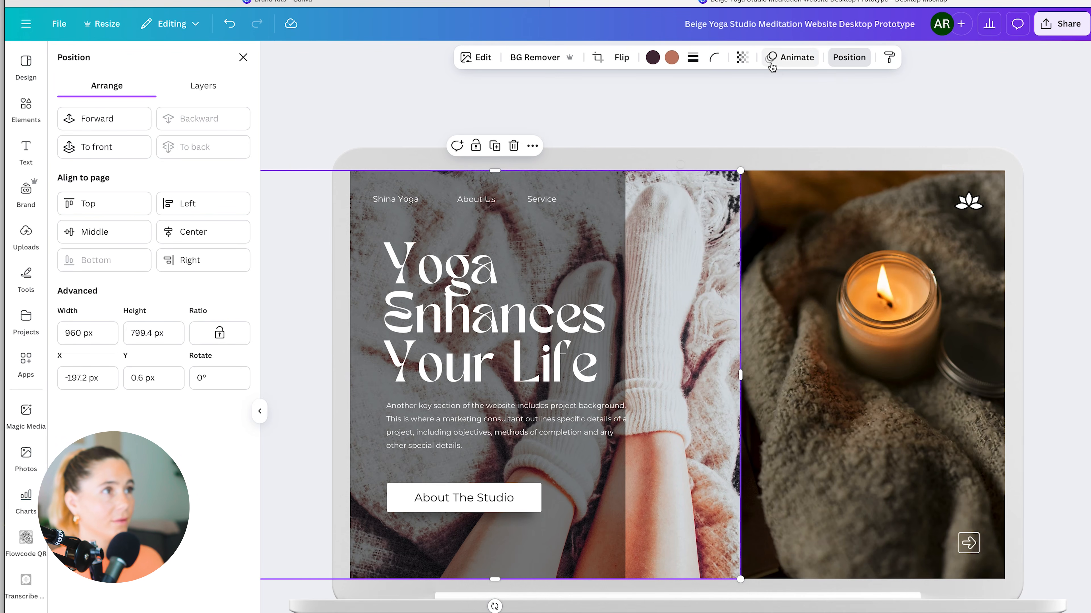
click(742, 57)
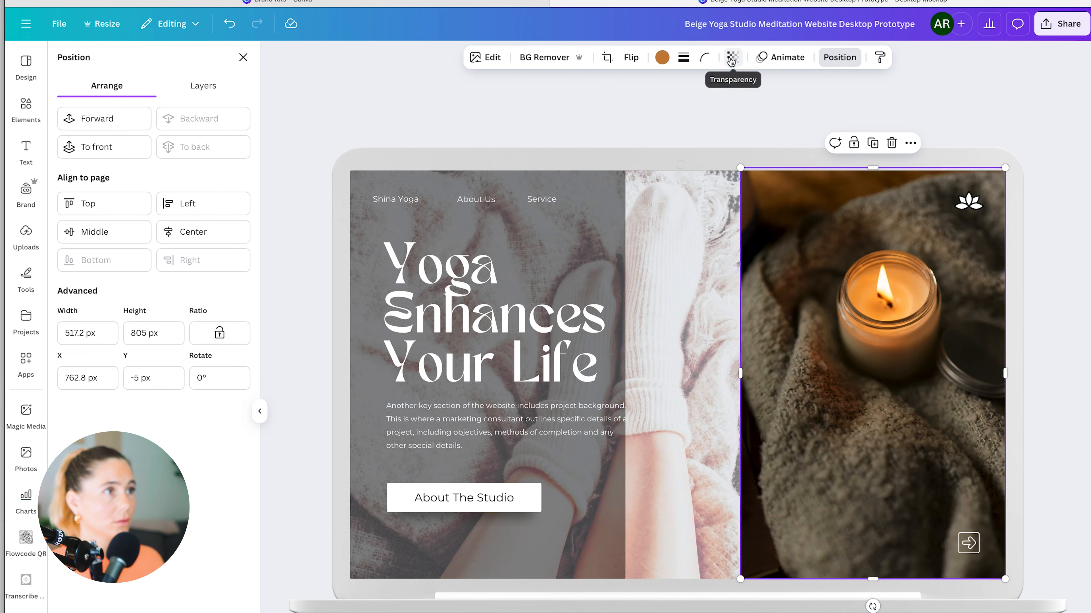
- Make the candle photo more transparent and widen the dark overlay so it extends past the body text
click(732, 58)
drag(760, 106, 727, 107)
click(622, 214)
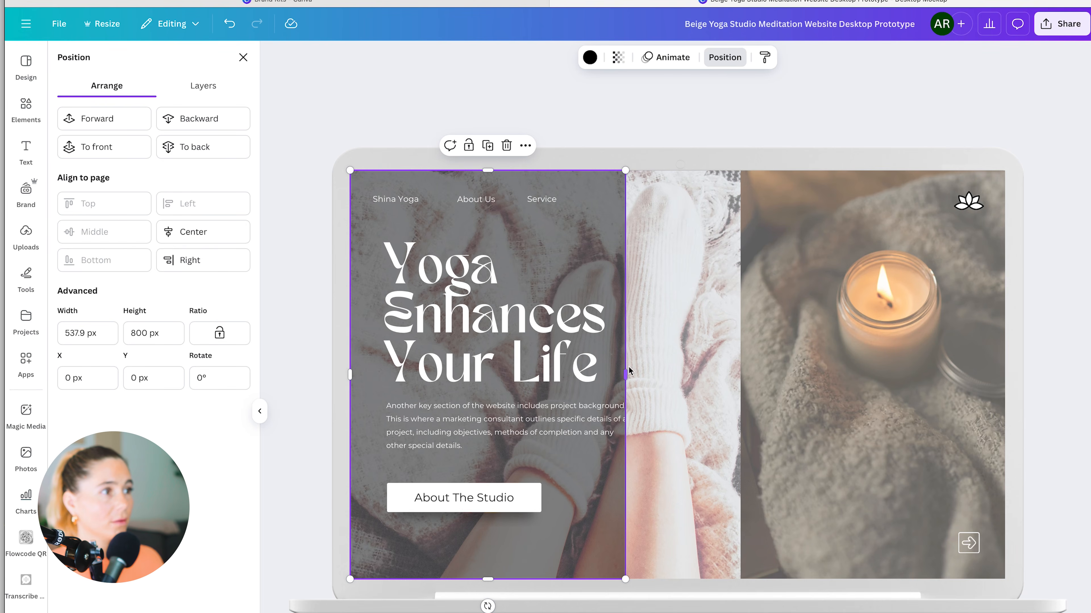
drag(628, 372, 692, 372)
- Apply the automatic color adjustment to the candle photo
click(784, 209)
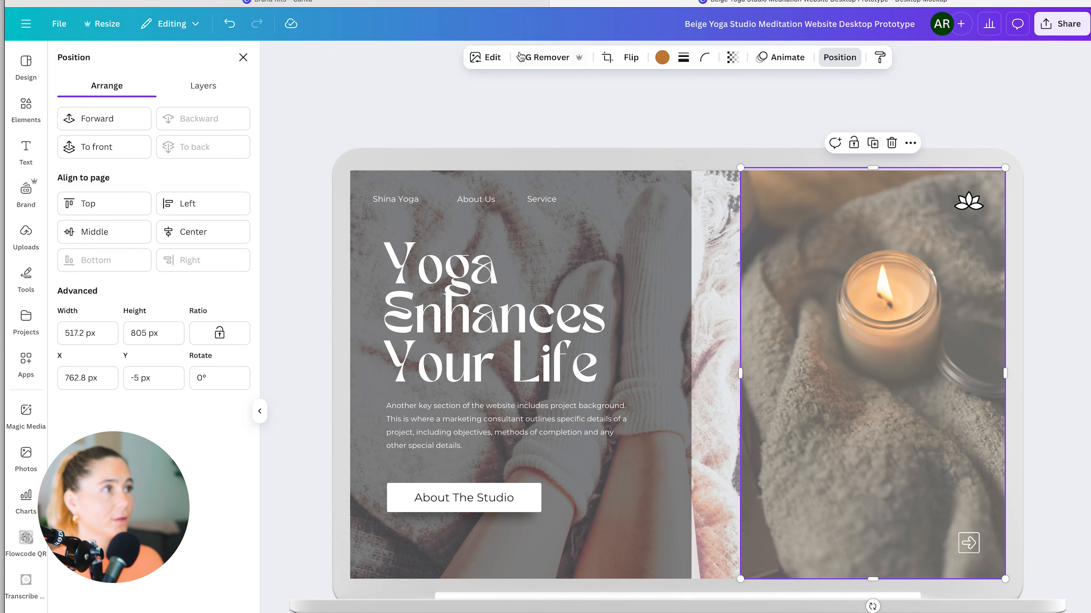
click(485, 57)
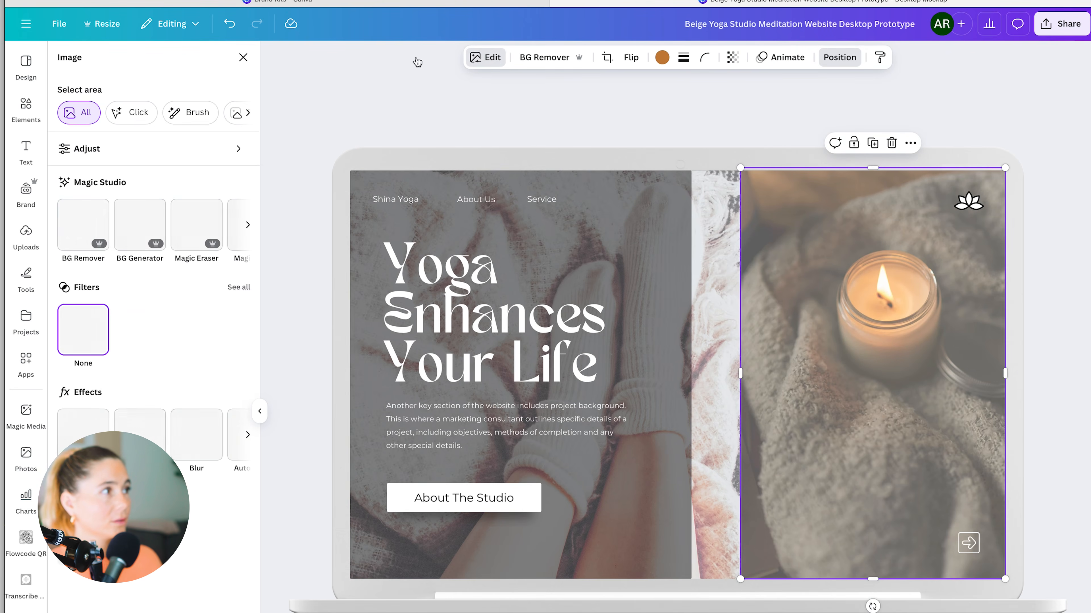
click(100, 154)
click(106, 145)
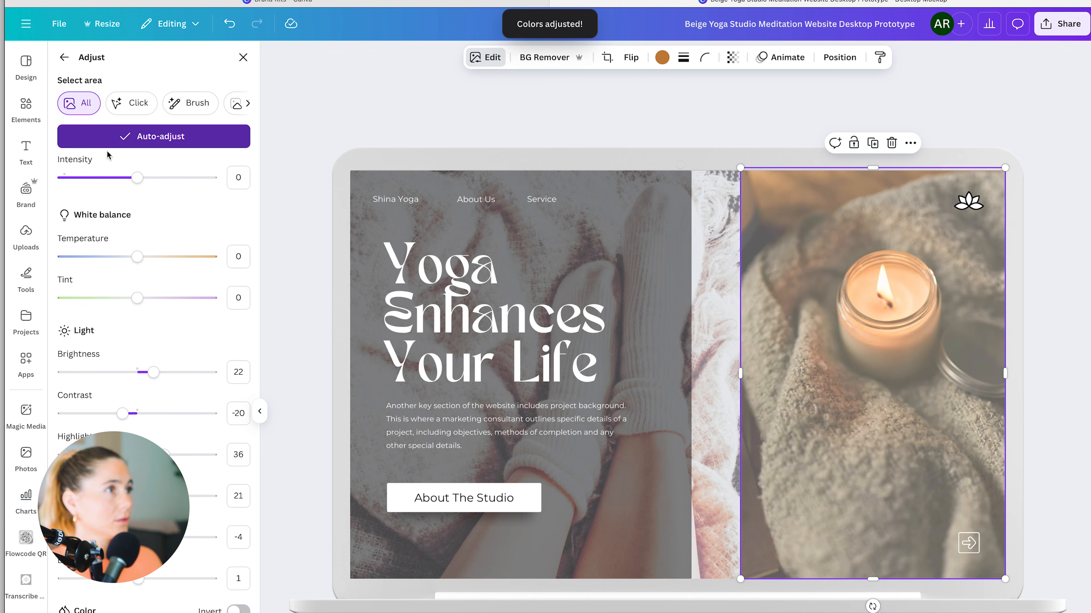
- Undo the automatic adjustment on the candle photo and set its shadows to 71, highlights to 86, temperature to -48 and tint to -21
click(230, 27)
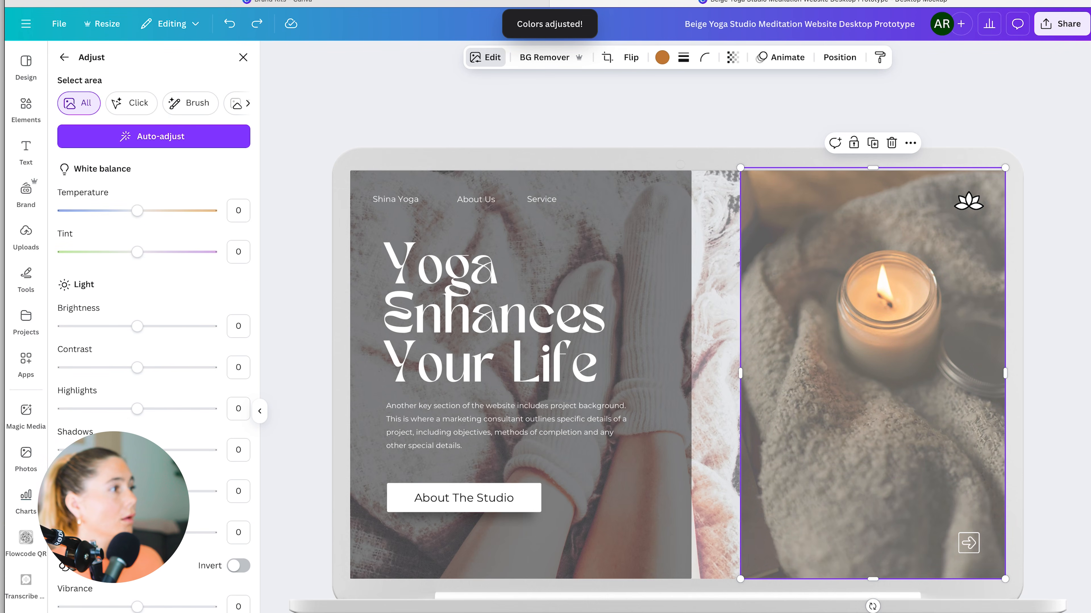
drag(102, 452, 189, 450)
drag(137, 409, 202, 409)
drag(136, 211, 101, 211)
drag(140, 258, 100, 257)
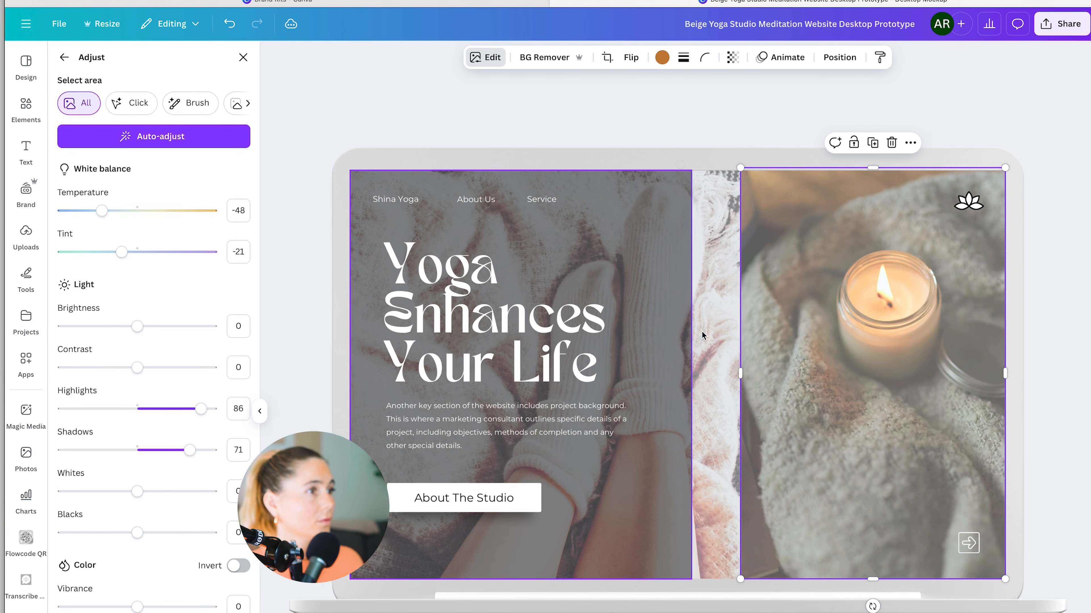
- Widen the dark overlay to the edge of the candle photo and delete the candle photo
click(687, 425)
drag(693, 374, 743, 392)
click(808, 395)
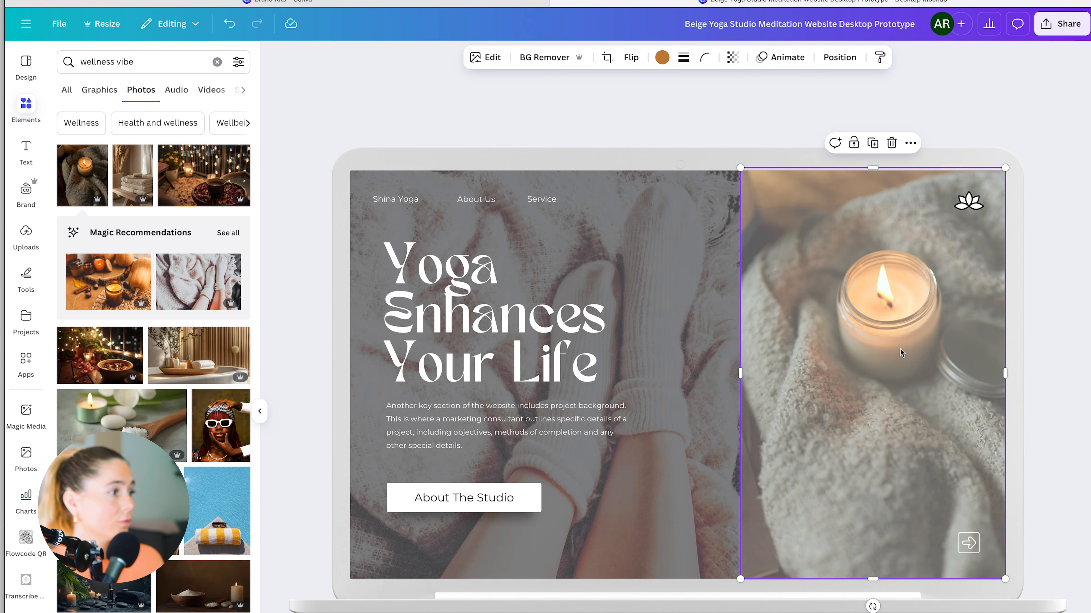
scroll(150, 386, down, 8)
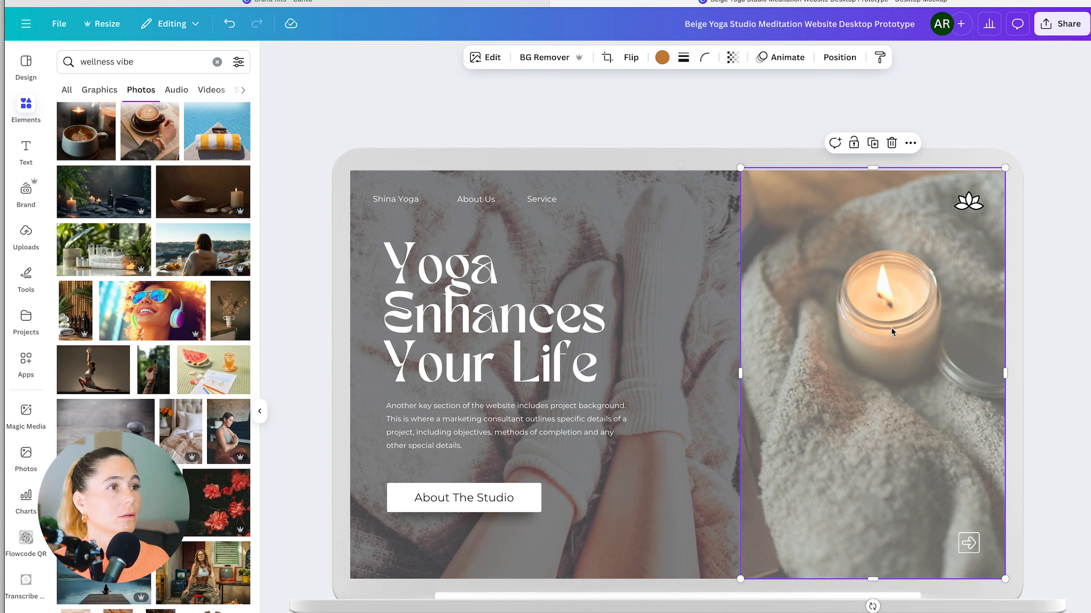
key(Delete)
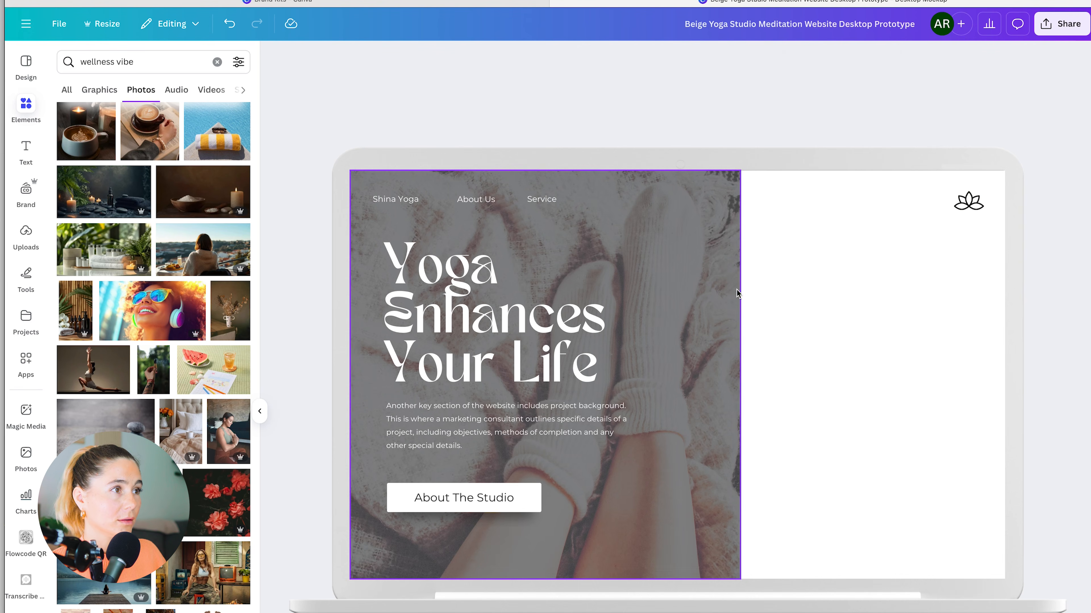
- Stretch the white-socks photo and the dark overlay so both cover the full width of the laptop screen
click(725, 290)
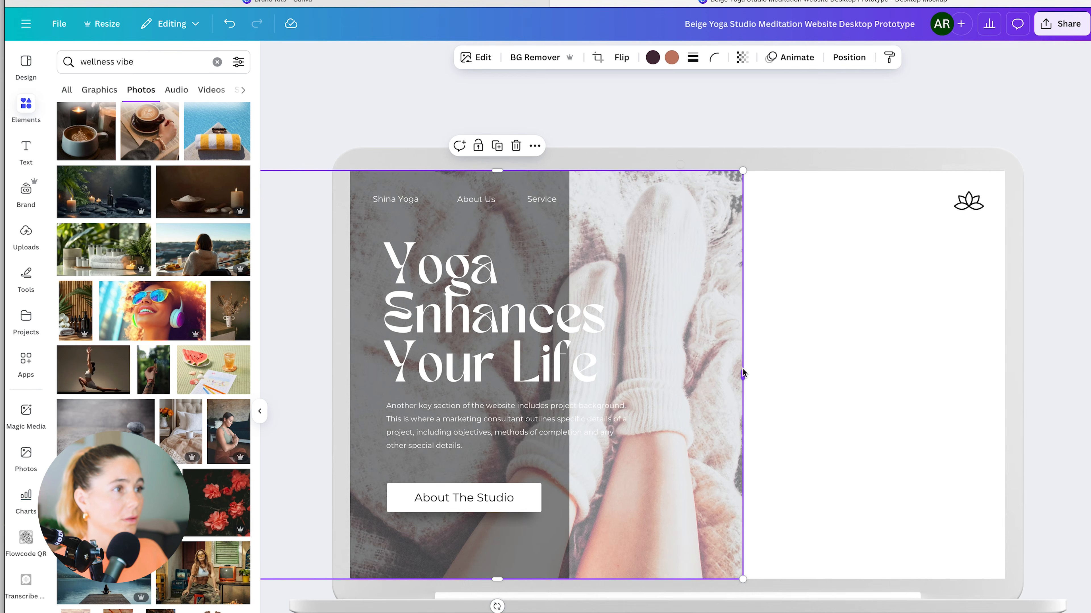
drag(742, 373, 1000, 389)
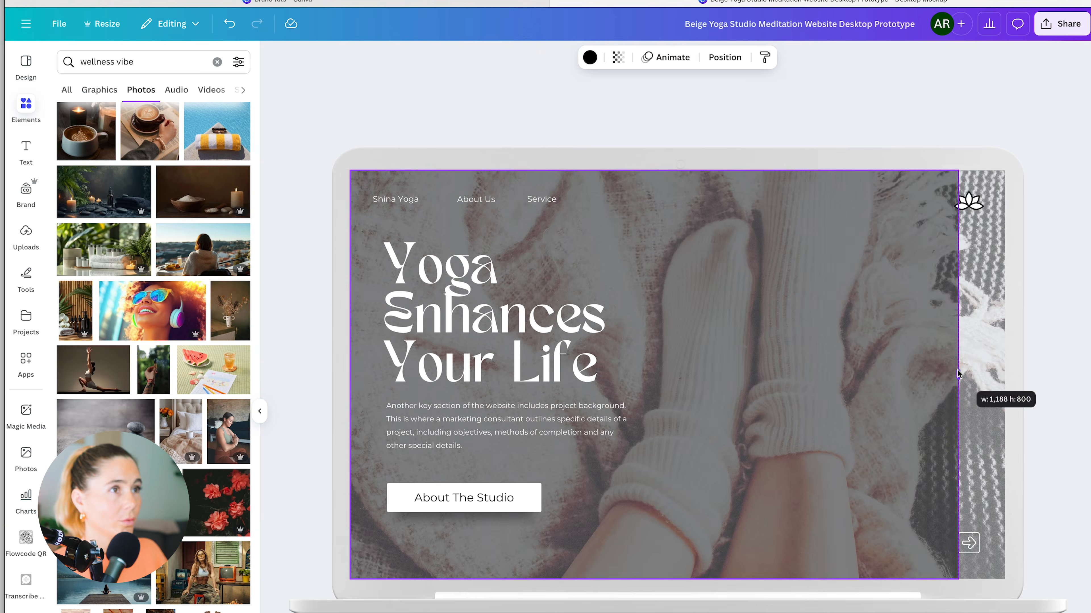
drag(992, 389, 1004, 373)
drag(1004, 372, 1005, 373)
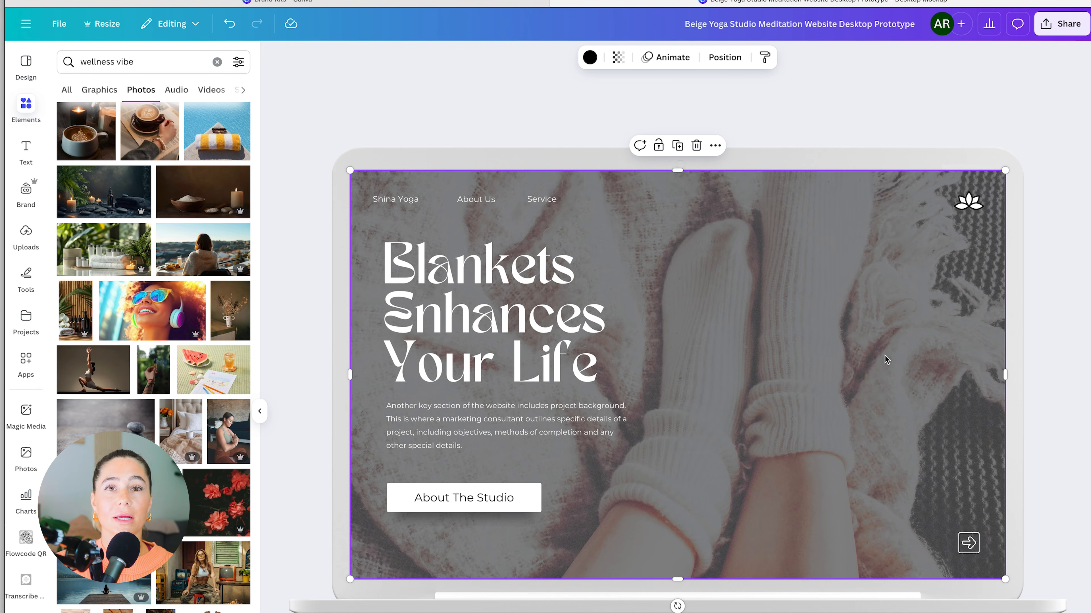
- Set the dark overlay's transparency value to 56
click(618, 57)
drag(599, 106, 611, 106)
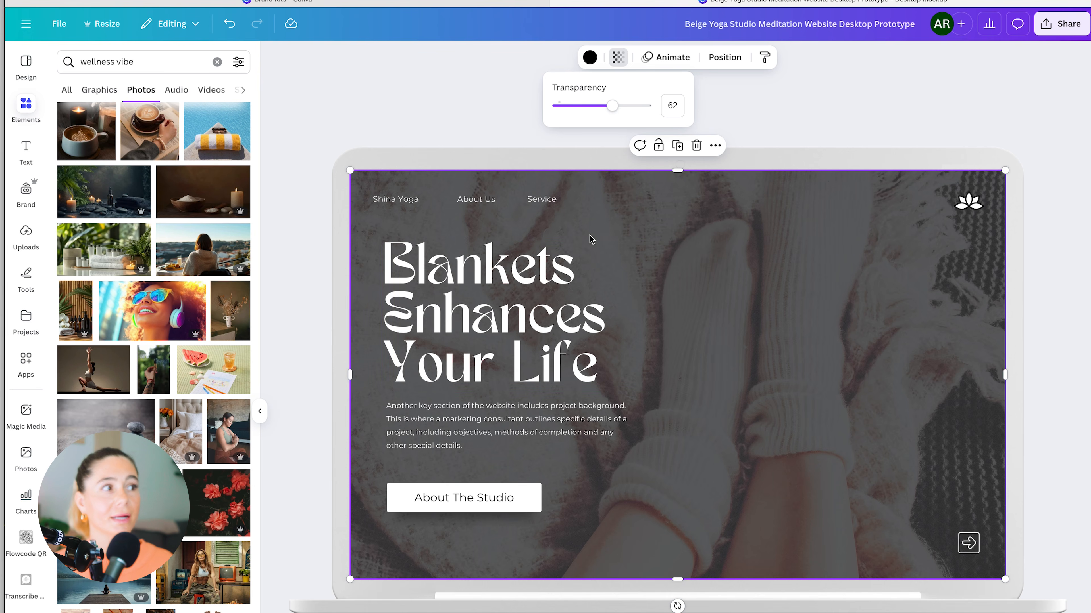
drag(628, 108, 737, 124)
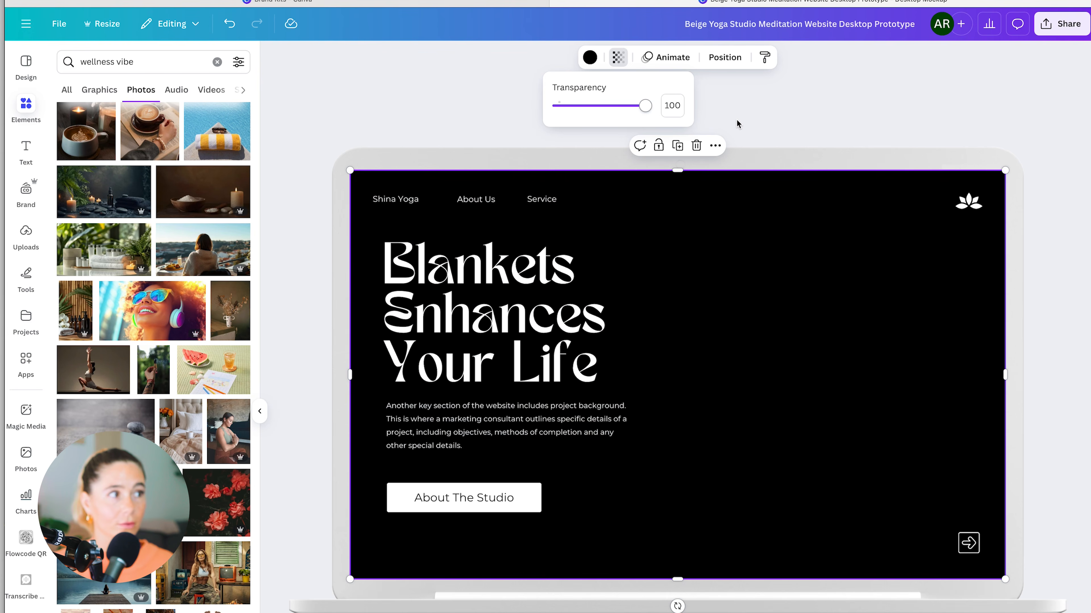
drag(645, 107, 603, 110)
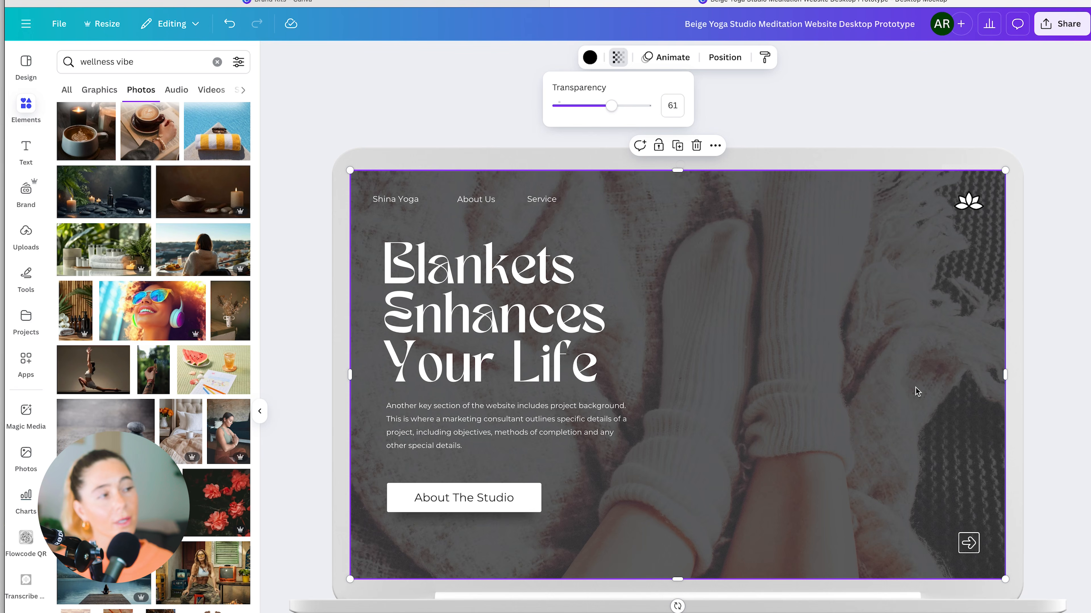
drag(610, 106, 606, 106)
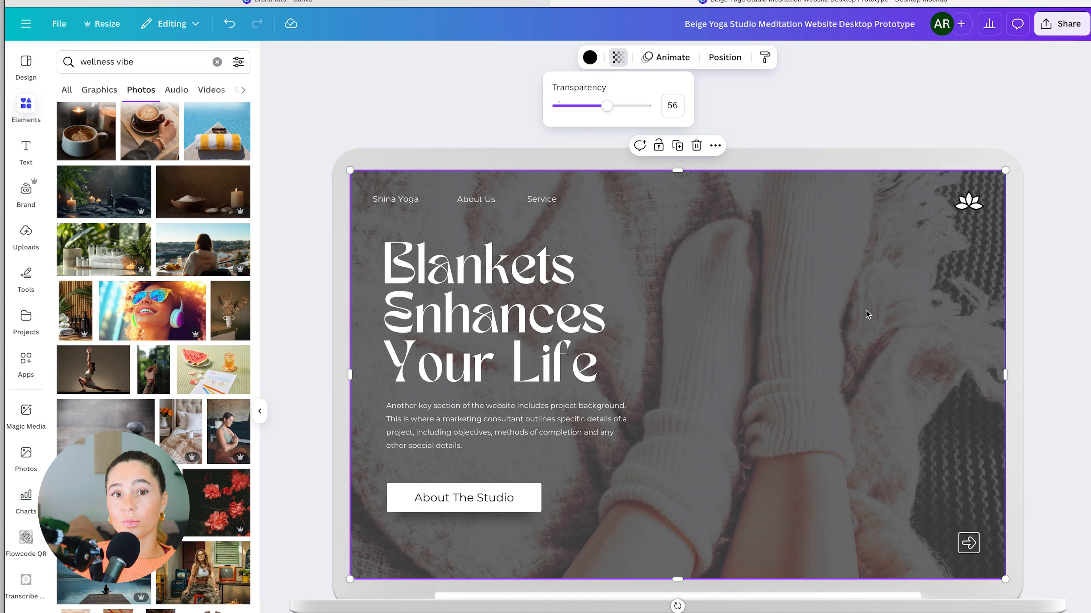
- Replace the heading with "Shop our new spring collection" and widen its text box so it fits on two lines
double_click(547, 321)
text(S)
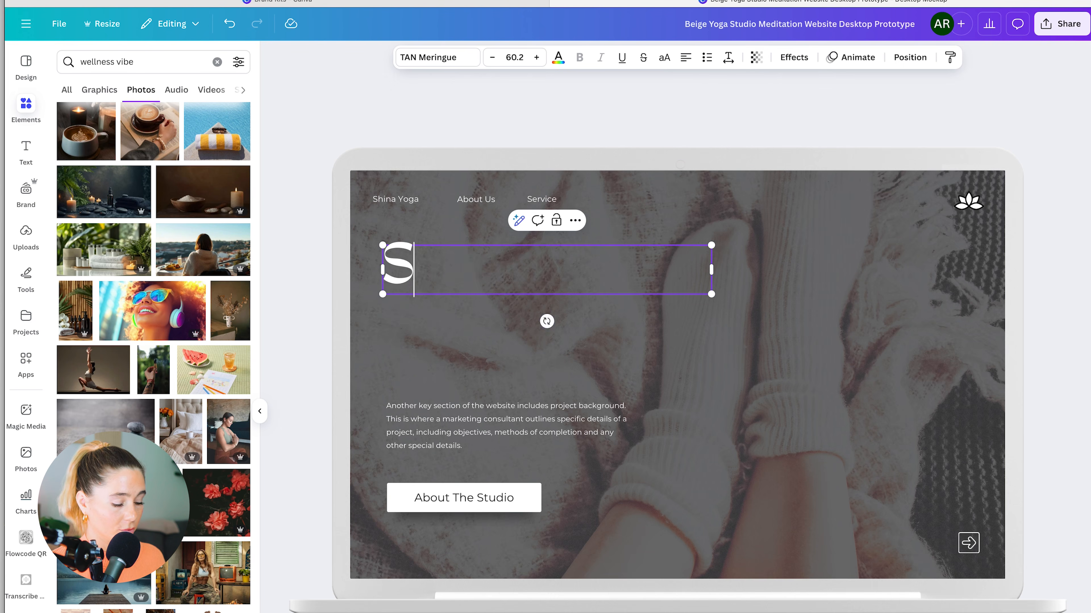
text(hop our new spri)
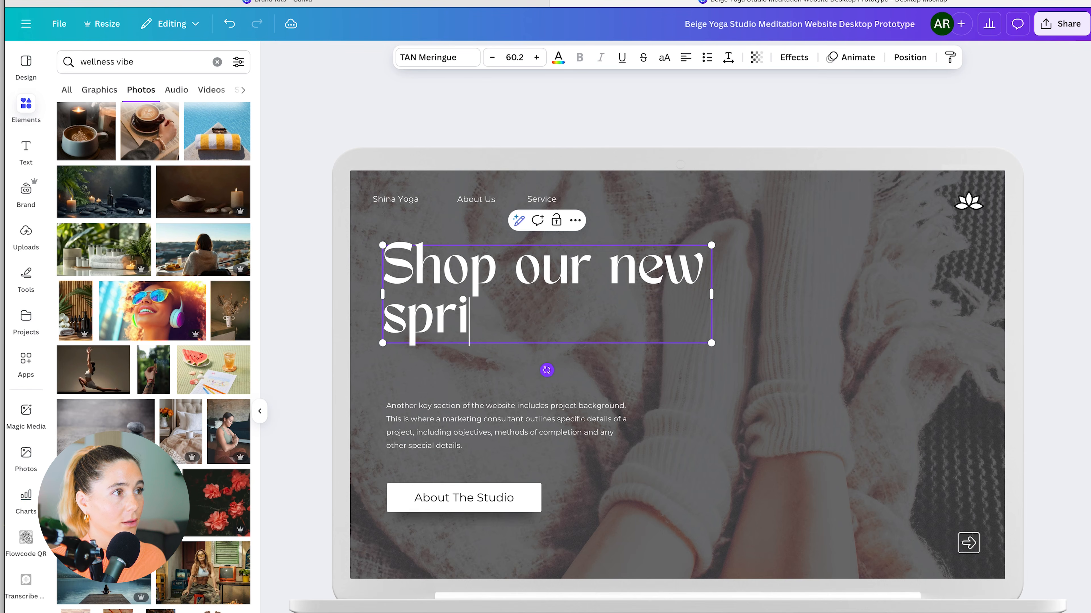
text(ng collection)
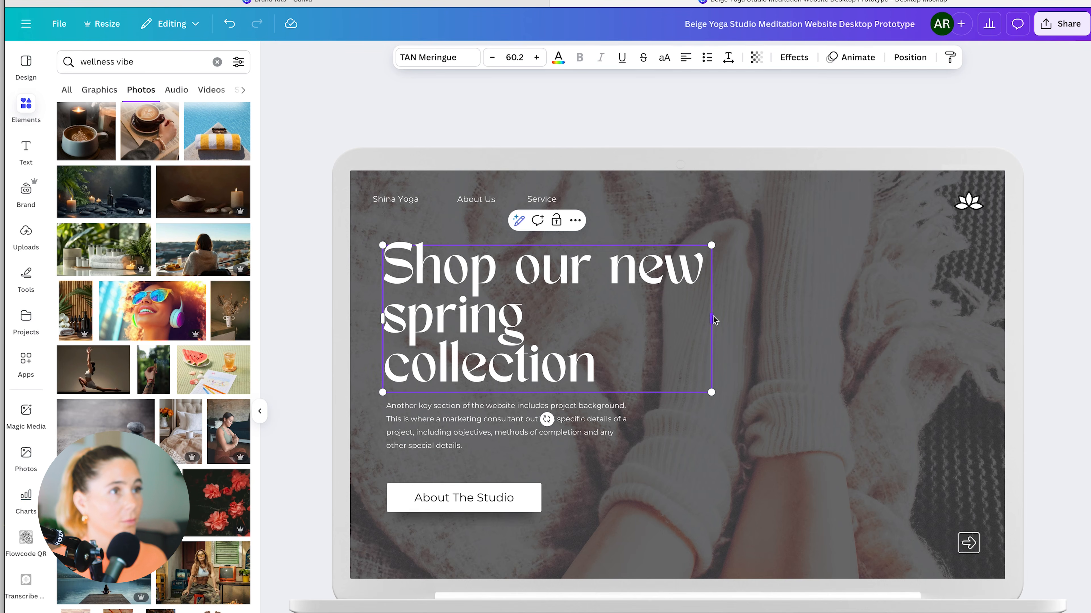
drag(712, 317, 800, 323)
click(873, 327)
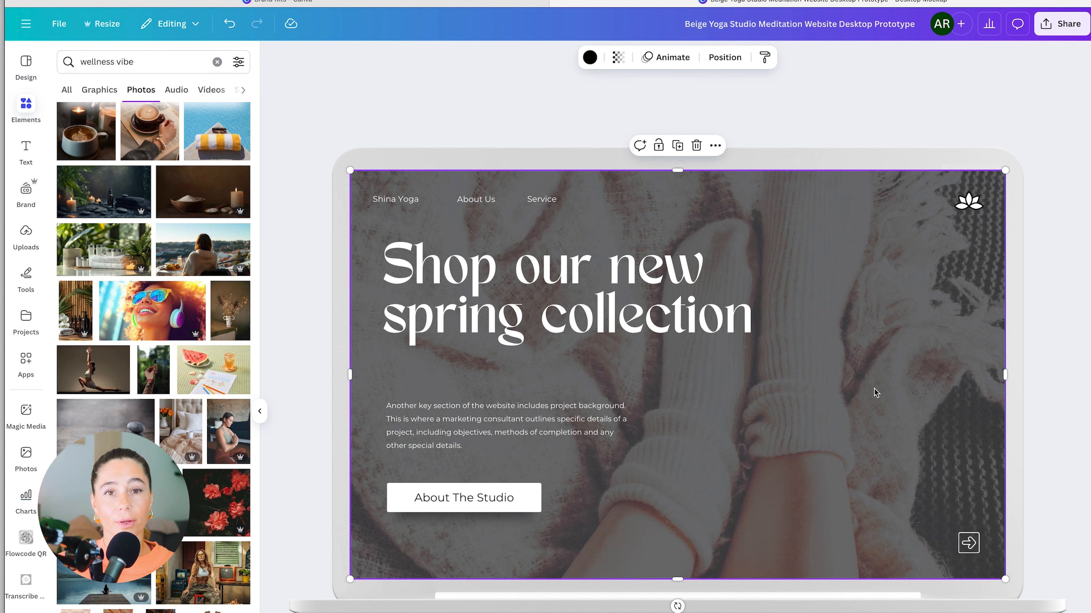
- Replace the body paragraph with "Soft, calming, cozy" and increase its font size
double_click(530, 441)
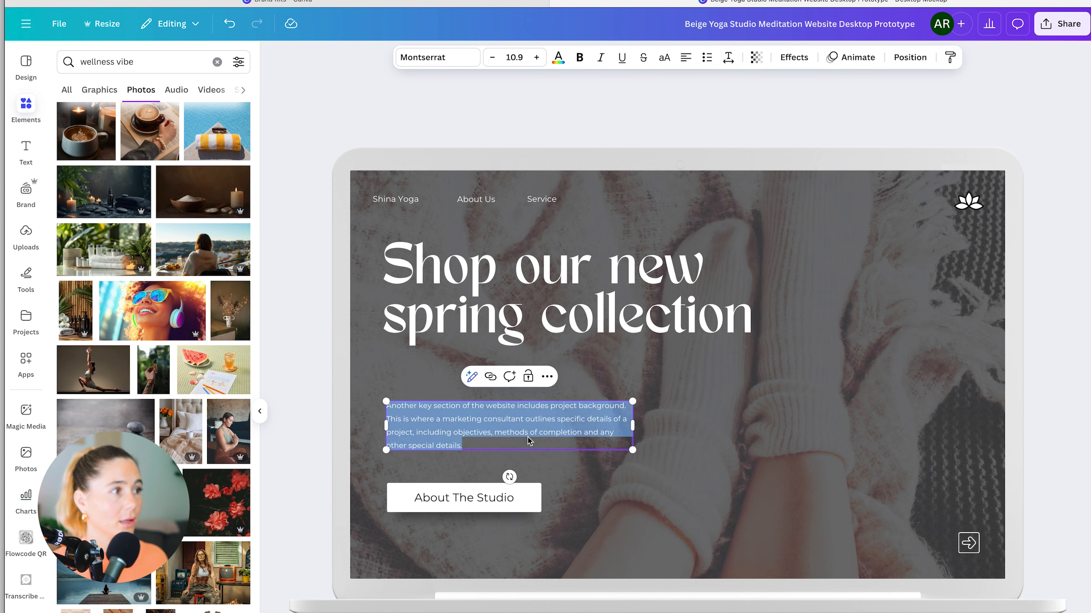
text(Our spring collecting)
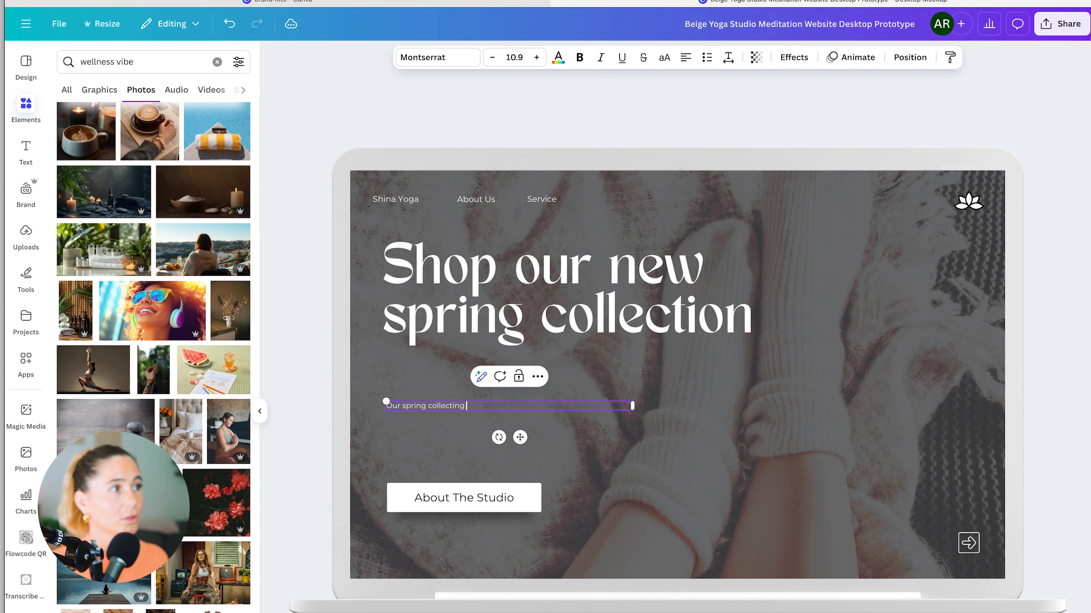
triple_click(502, 410)
text(Sof)
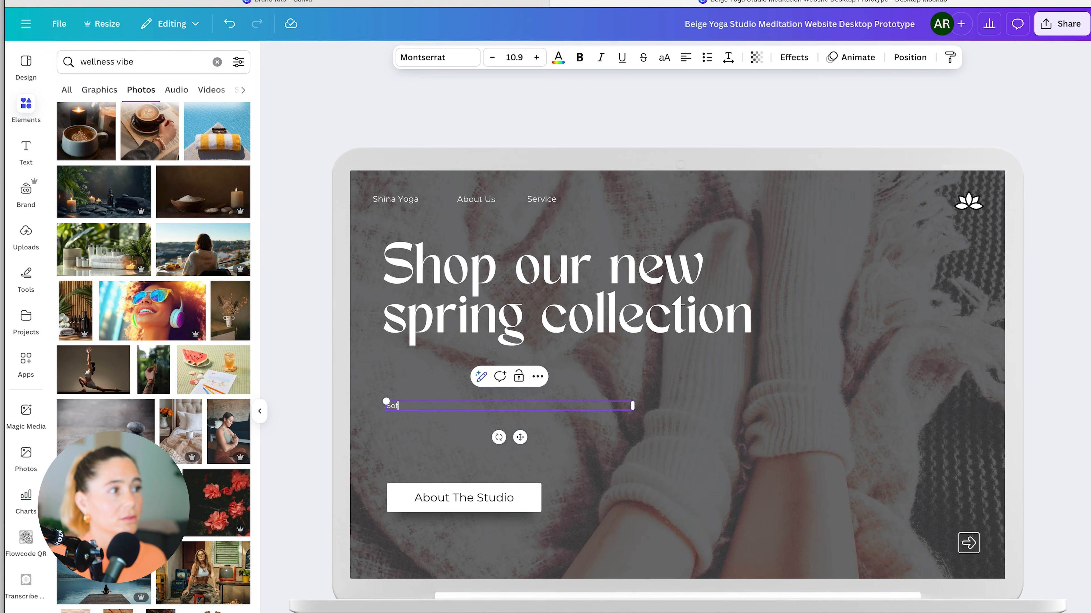
text(t, calming, cozy)
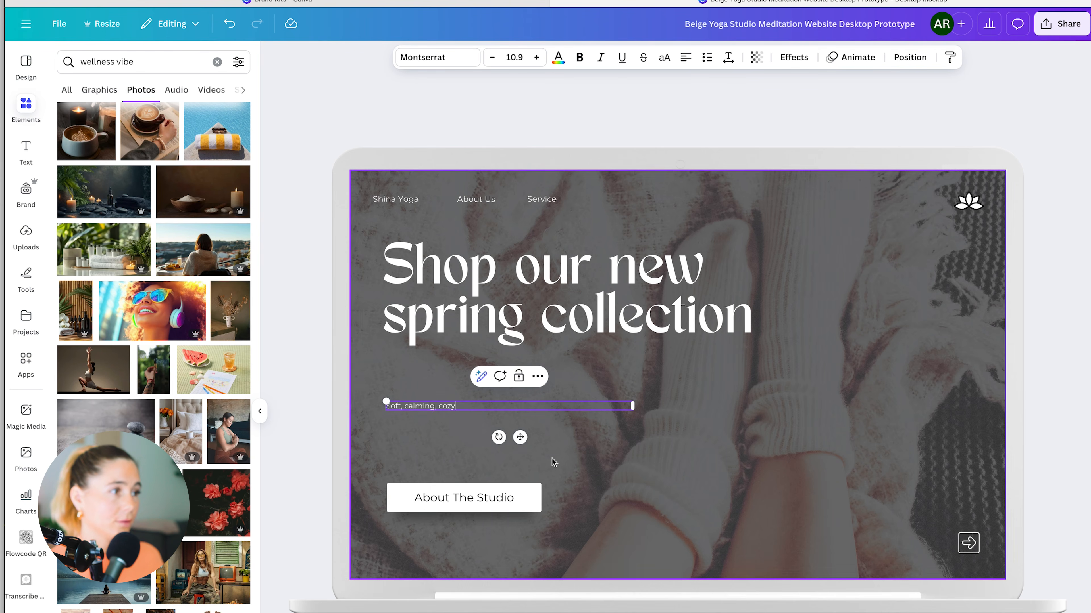
key(Escape)
click(538, 59)
click(541, 64)
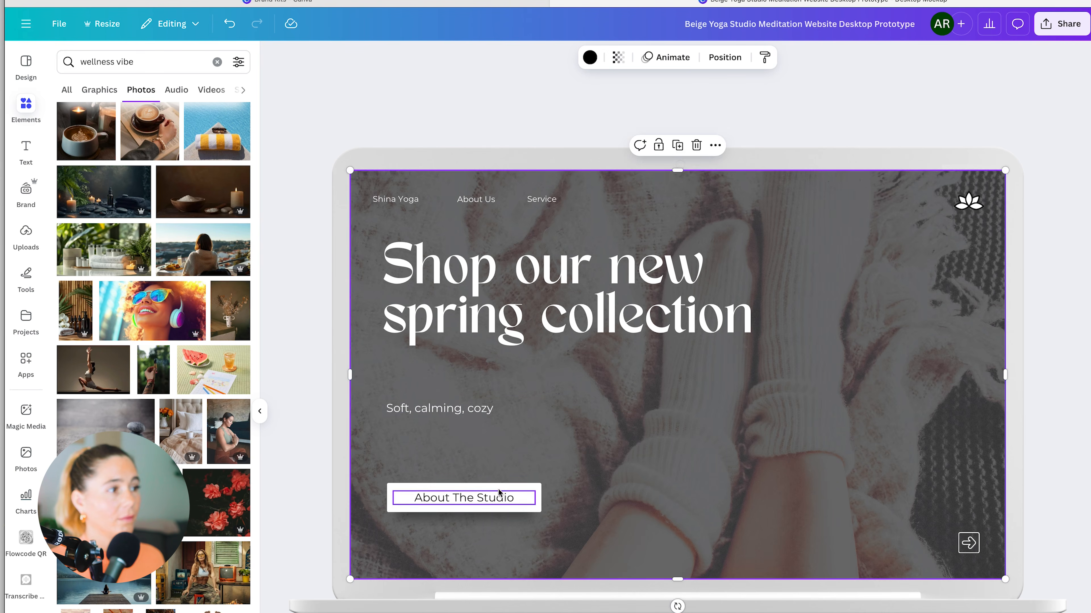
- Change the "About The Studio" button label to "Check it out here"
click(499, 495)
triple_click(499, 497)
text(Check it out he)
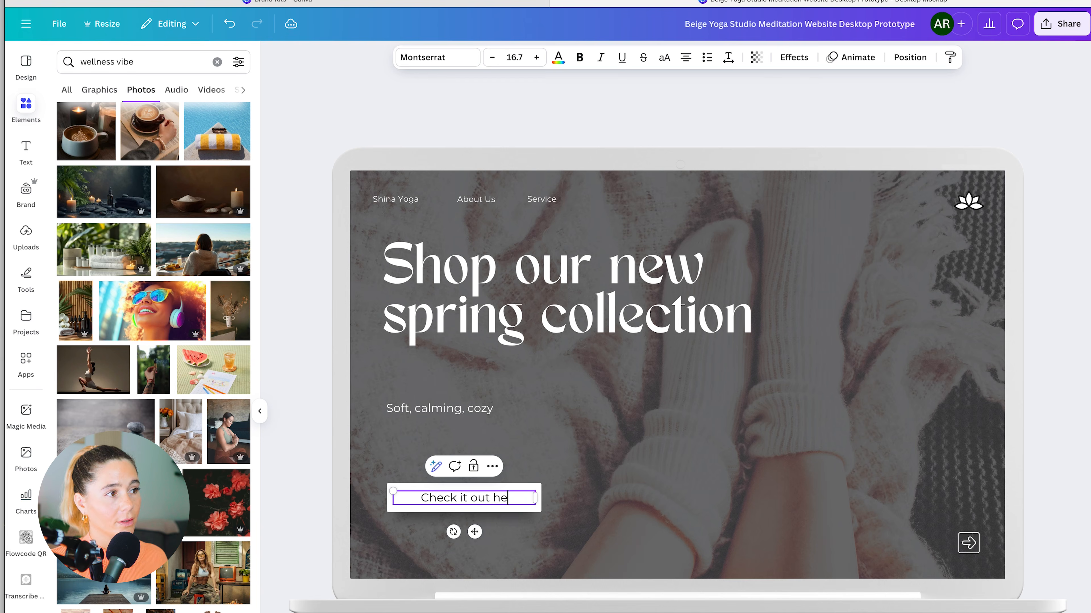
text(re)
click(614, 511)
- Move the "Check it out here" button with its label up to just below the tagline
click(492, 500)
shift+click(495, 508)
drag(456, 493, 455, 451)
click(637, 481)
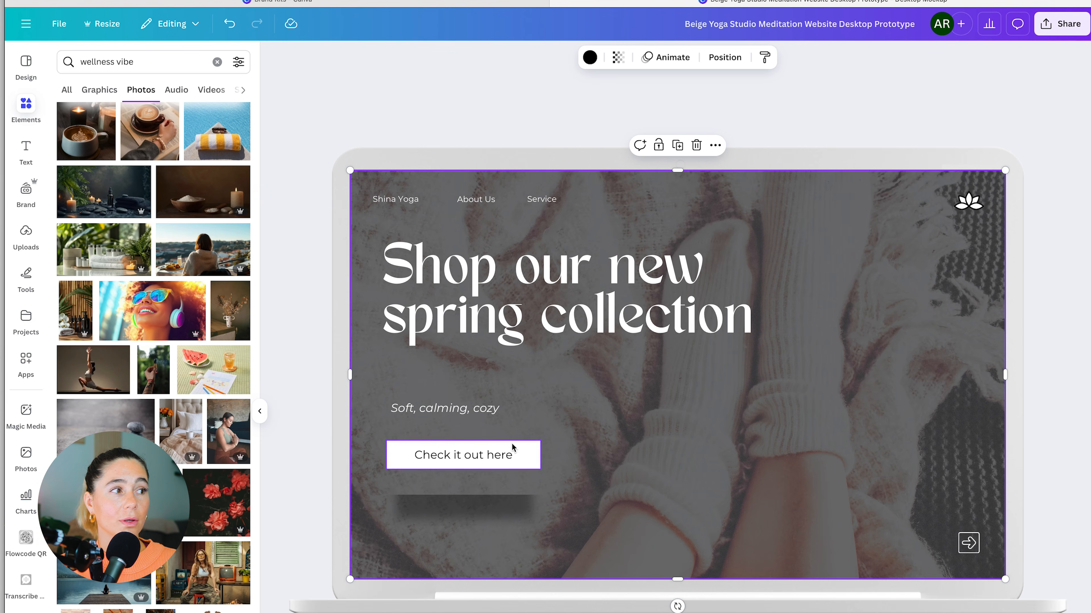
click(540, 455)
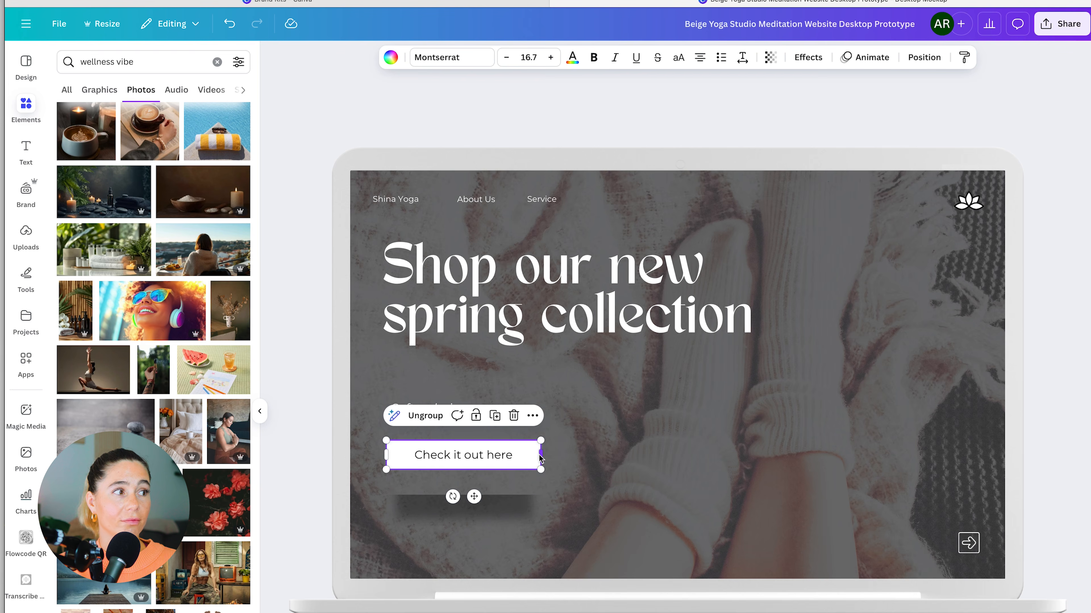
click(511, 321)
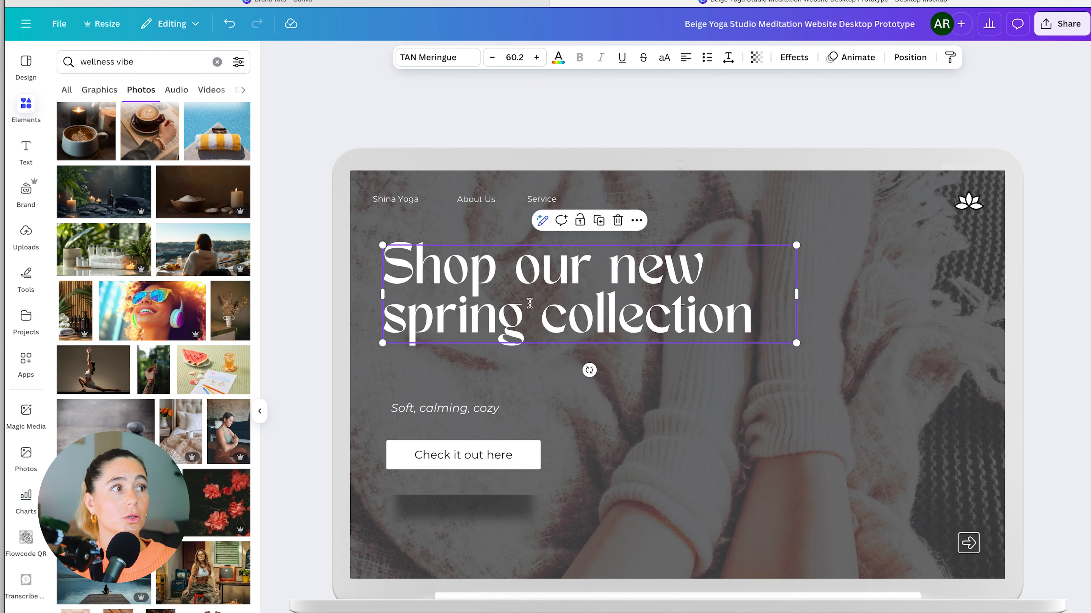
click(485, 466)
click(586, 470)
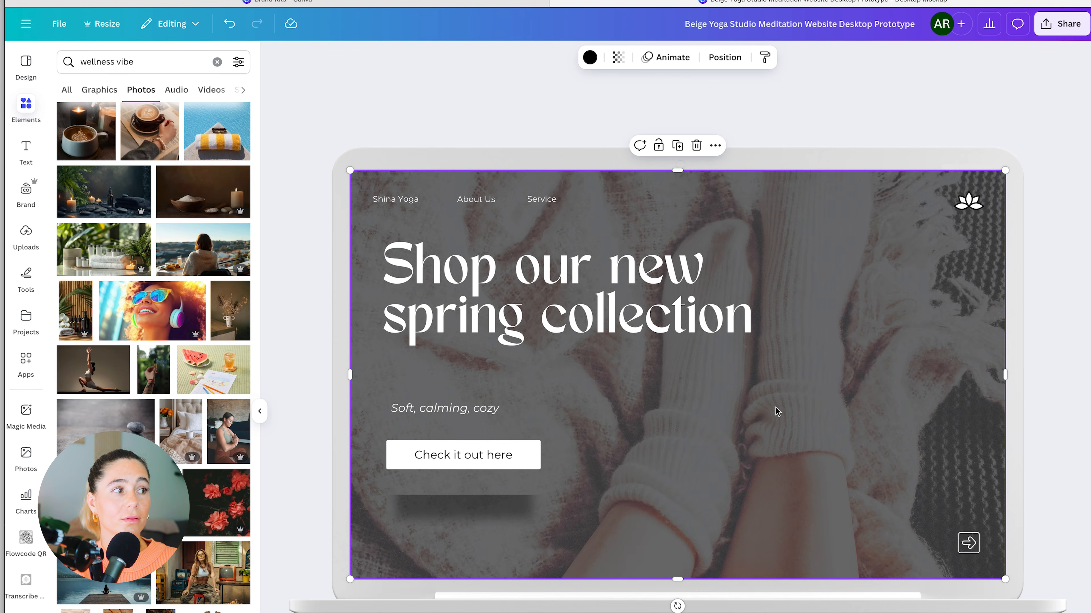
- Move the leftover button shadow up behind the "Check it out here" button
click(469, 485)
drag(470, 485, 459, 450)
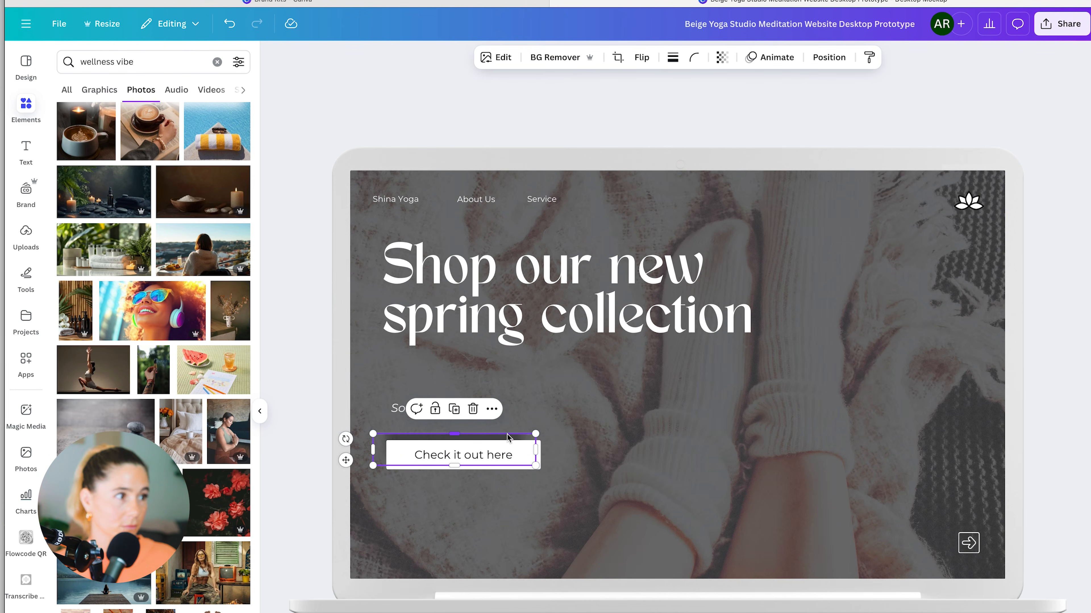
click(508, 437)
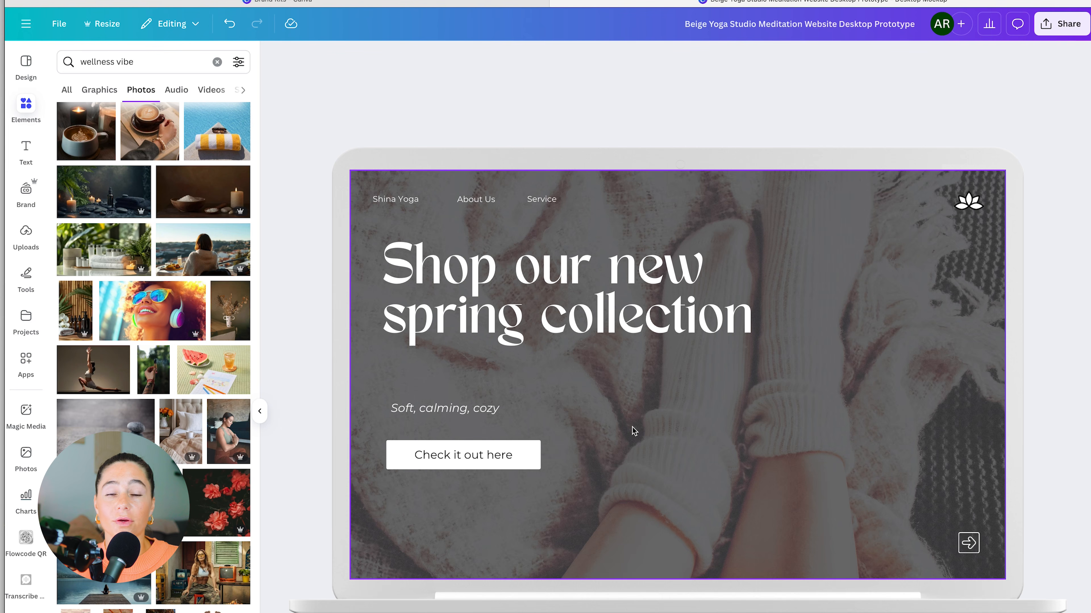
- Try center-aligning the heading text and moving it to the horizontal middle of the banner
click(838, 377)
drag(580, 305, 538, 312)
click(685, 57)
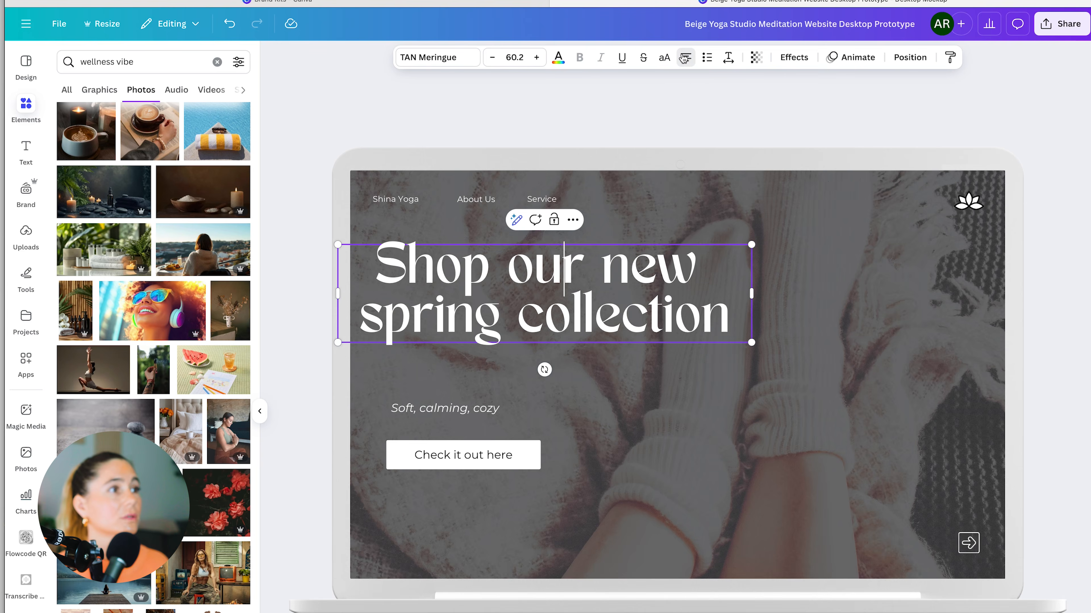
click(532, 363)
drag(560, 291, 640, 295)
key(super+z)
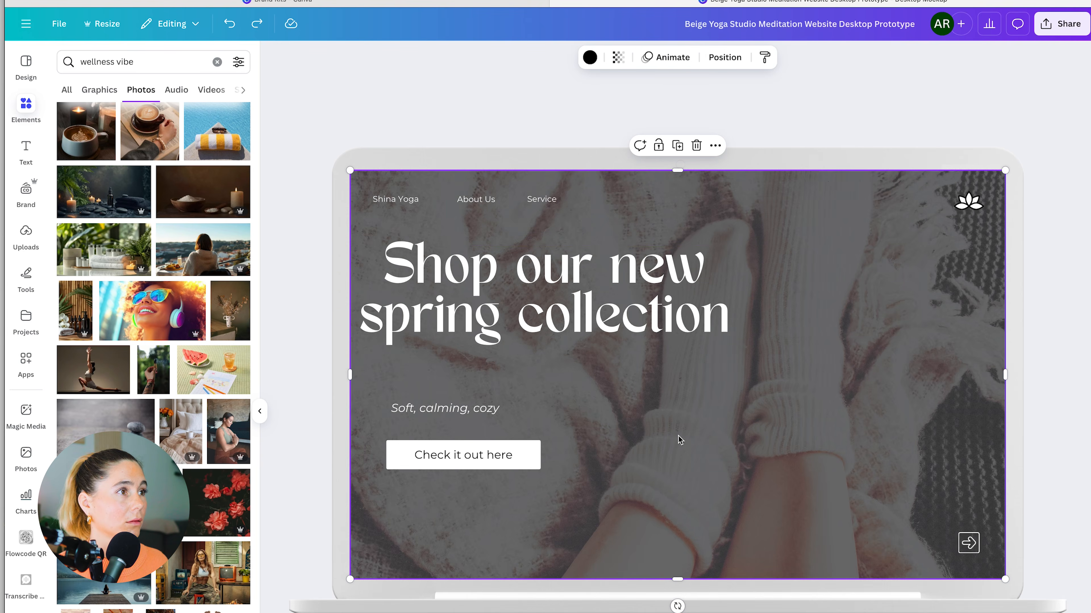
drag(555, 288, 683, 369)
key(super+z)
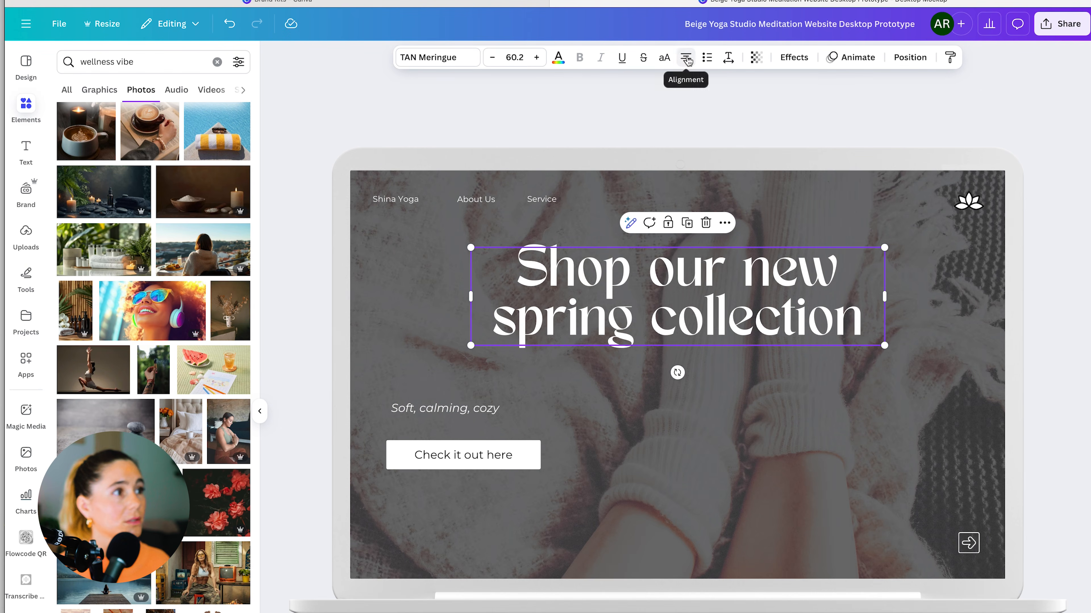
- Left-align the heading and move it back to line up with the "Shina Yoga" menu text
click(686, 57)
drag(694, 320, 596, 336)
click(923, 403)
click(550, 198)
click(553, 286)
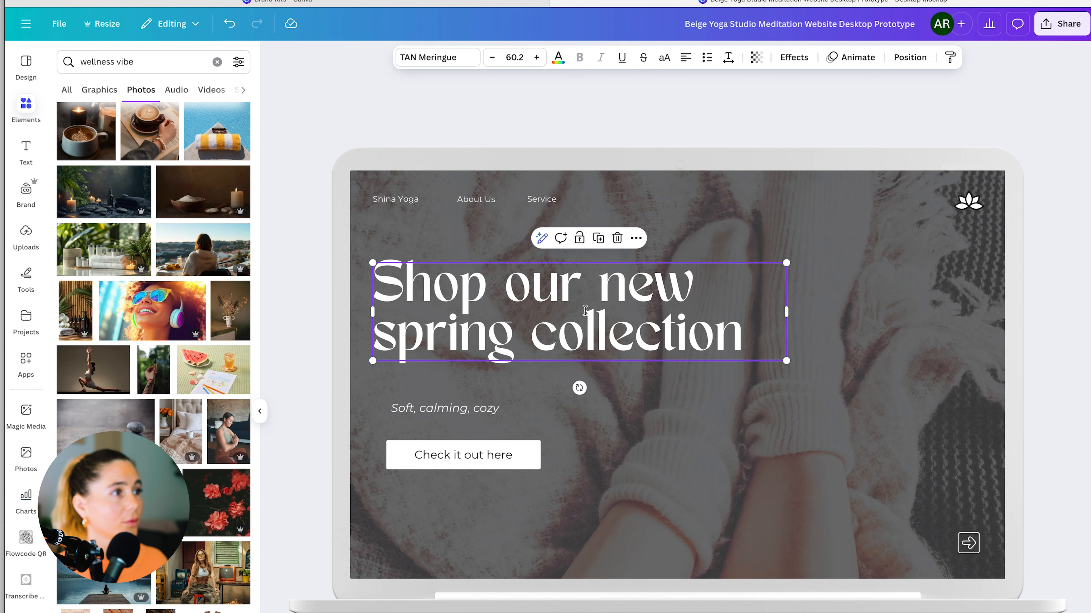
- Center-align the heading, place it on the banner's vertical center line, and move the tagline toward the middle below it
click(686, 57)
drag(576, 281, 673, 290)
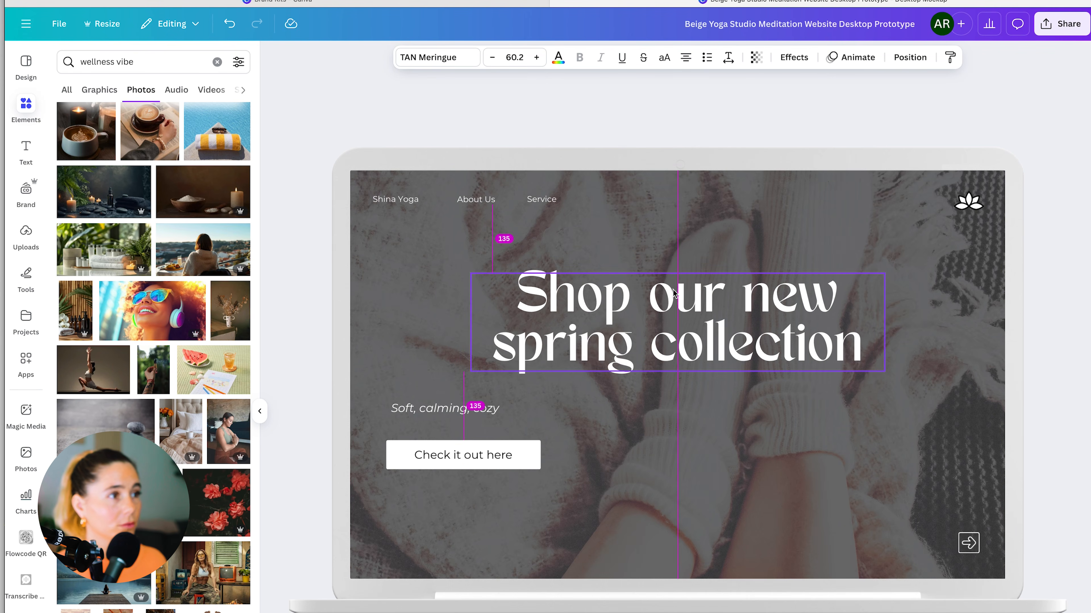
drag(475, 406, 579, 404)
click(685, 60)
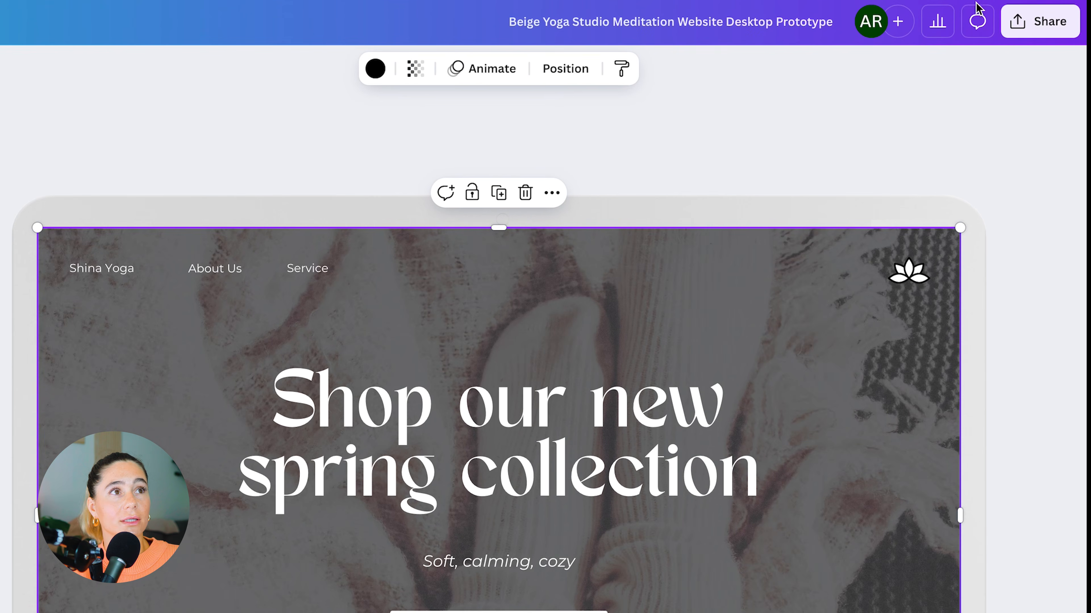
- Open the banner's download settings, keep PNG as the file type, and set the size multiplier to 1.125
click(1039, 21)
click(787, 388)
click(915, 146)
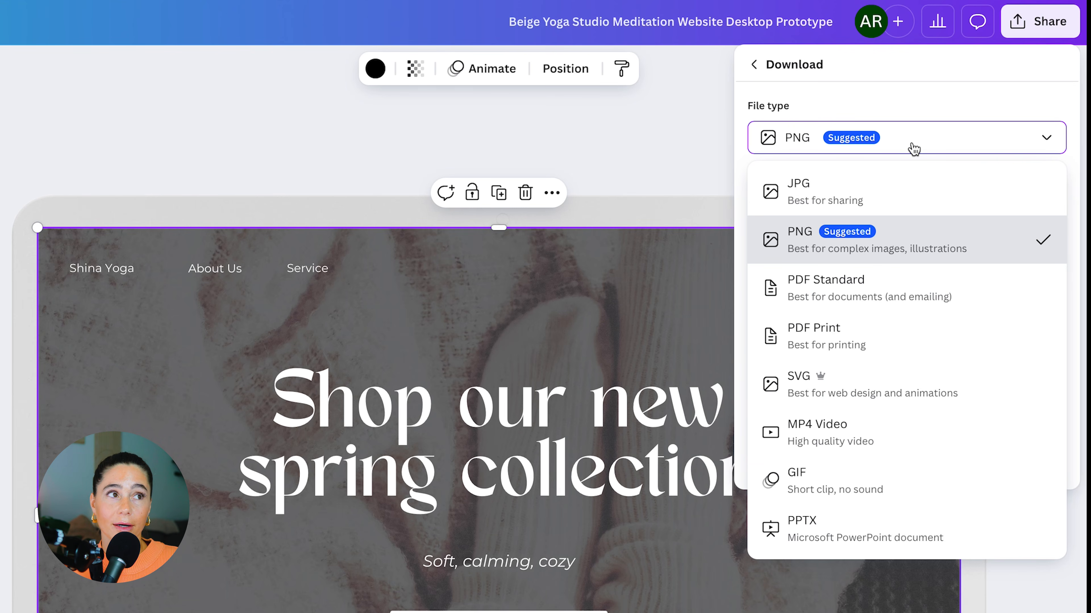
click(897, 241)
mouse_move(830, 208)
mouse_down()
mouse_move(793, 206)
mouse_move(858, 205)
mouse_move(817, 206)
mouse_up()
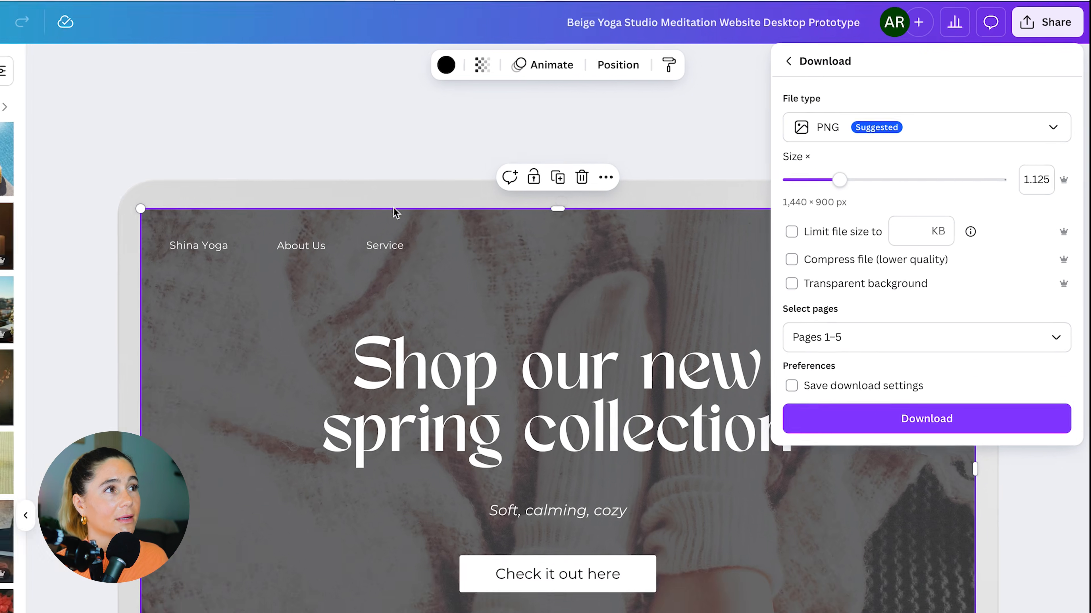
- Examine the cut-out photos on the pages of the "it girl mindset podcast" design and return to the yoga banner design
click(90, 92)
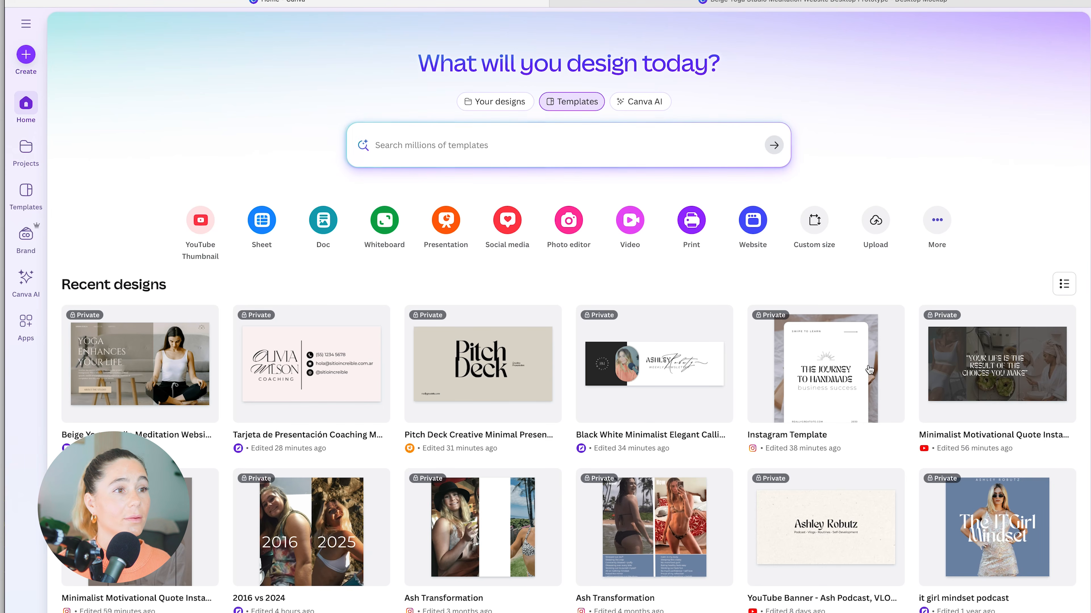
click(1042, 521)
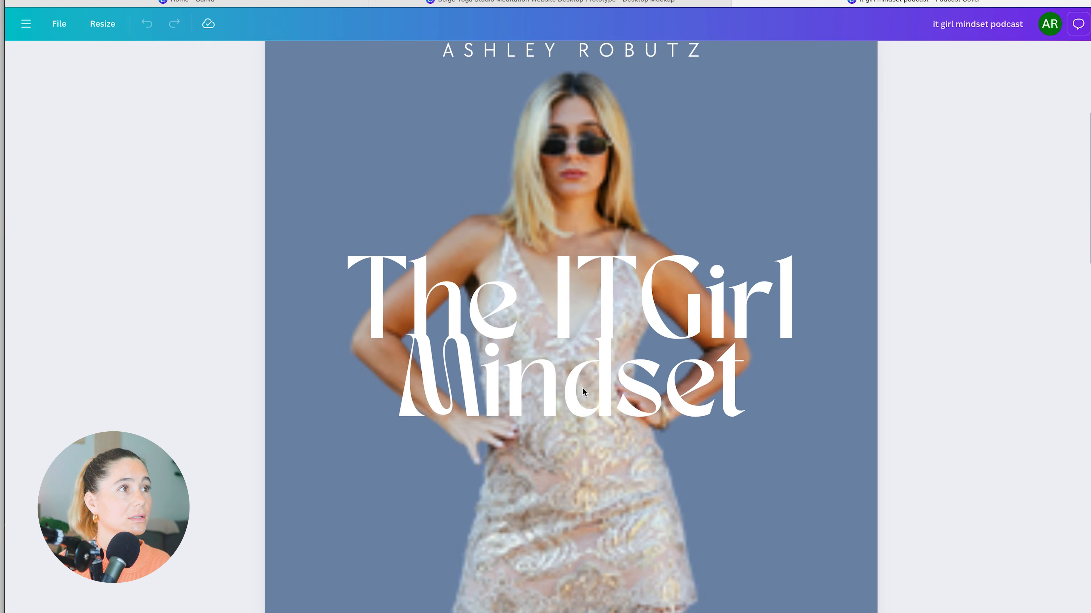
click(524, 194)
scroll(700, 249, down, 20)
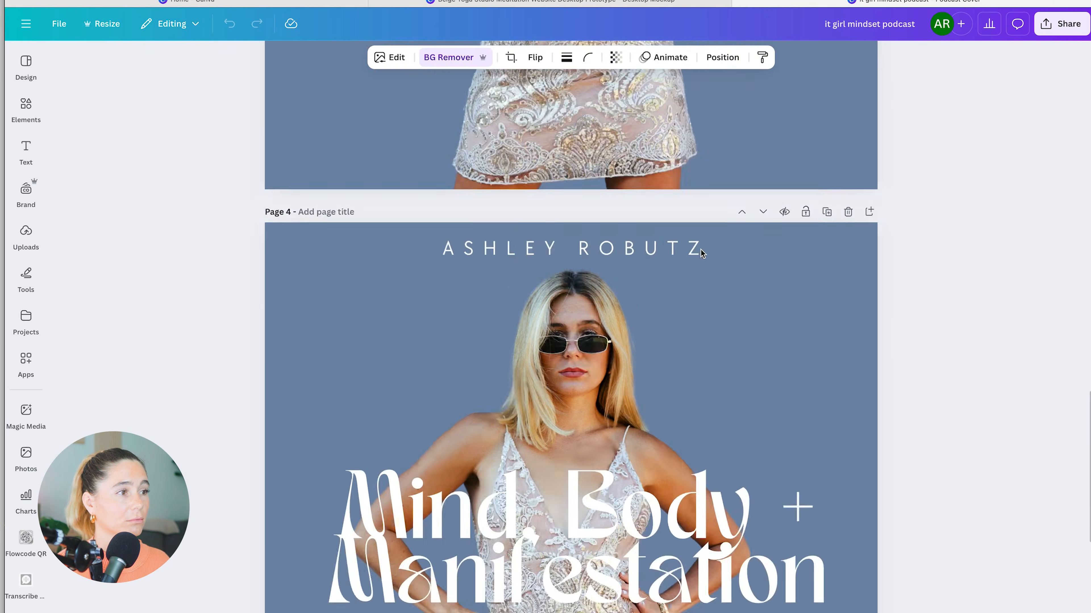
click(605, 444)
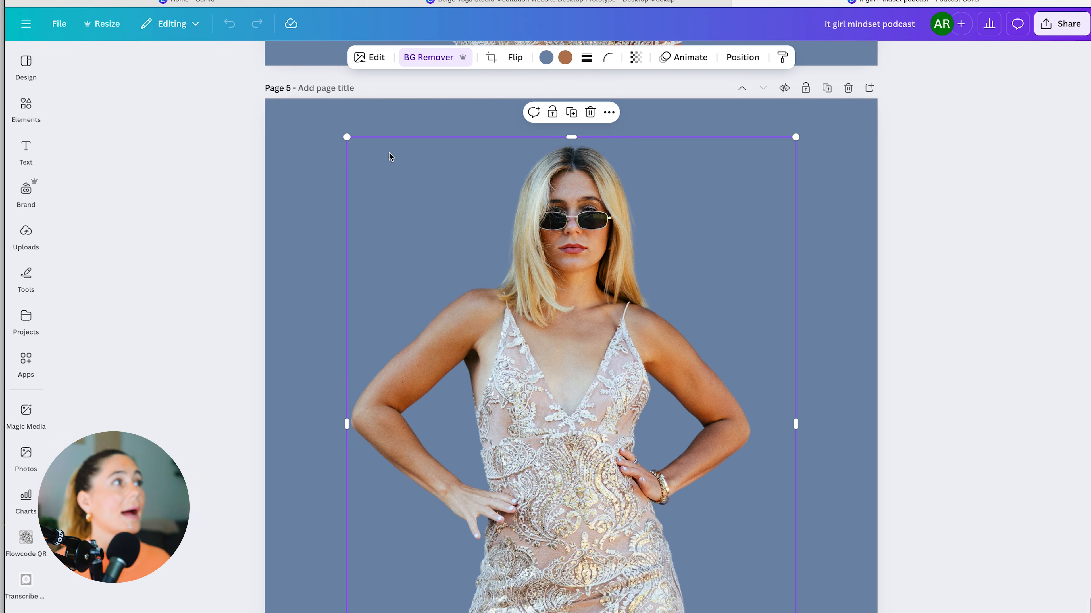
click(387, 2)
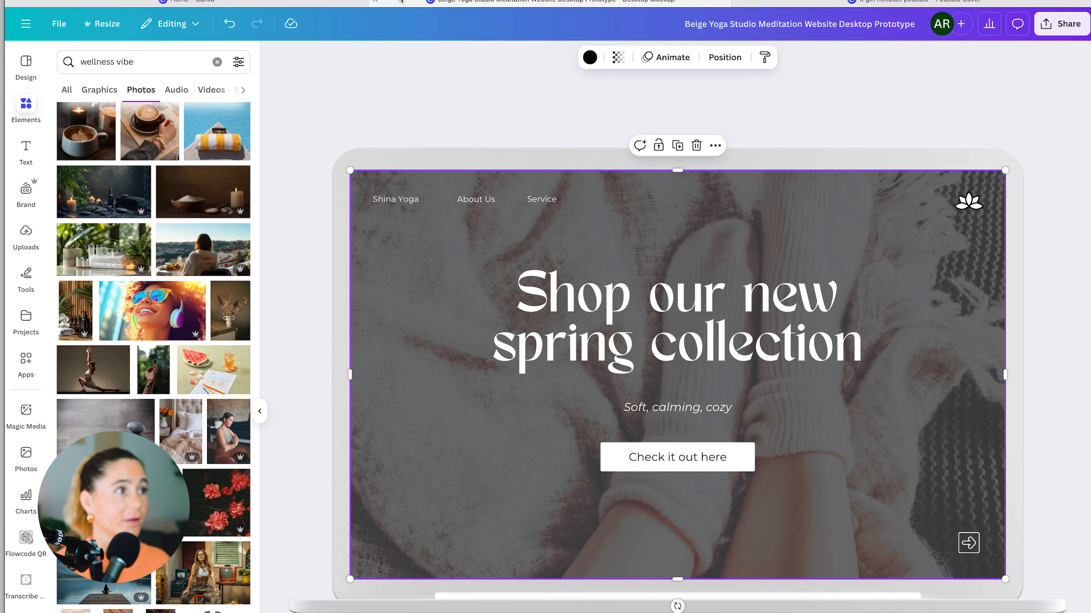
- View the Brand Kits page, and open the template search from the home page to check which suggested templates are premium
click(294, 3)
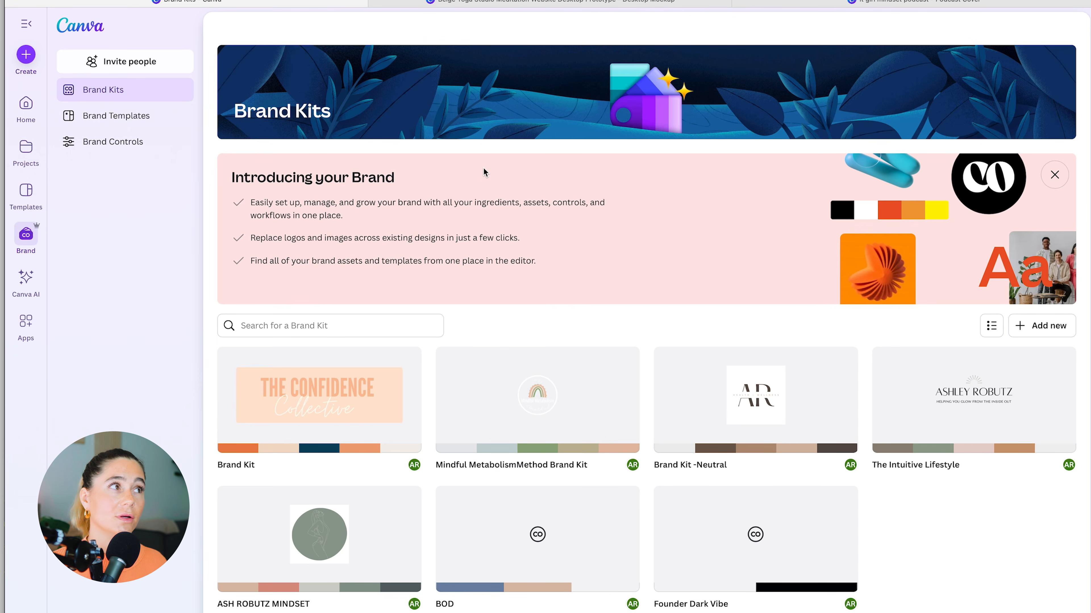
click(26, 105)
click(532, 157)
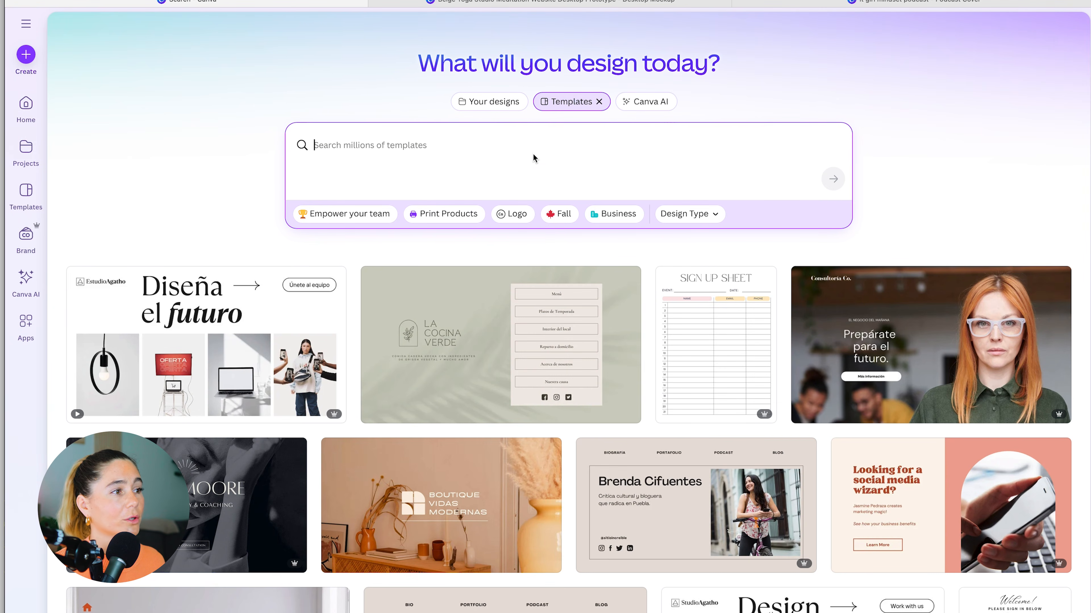
mouse_move(802, 566)
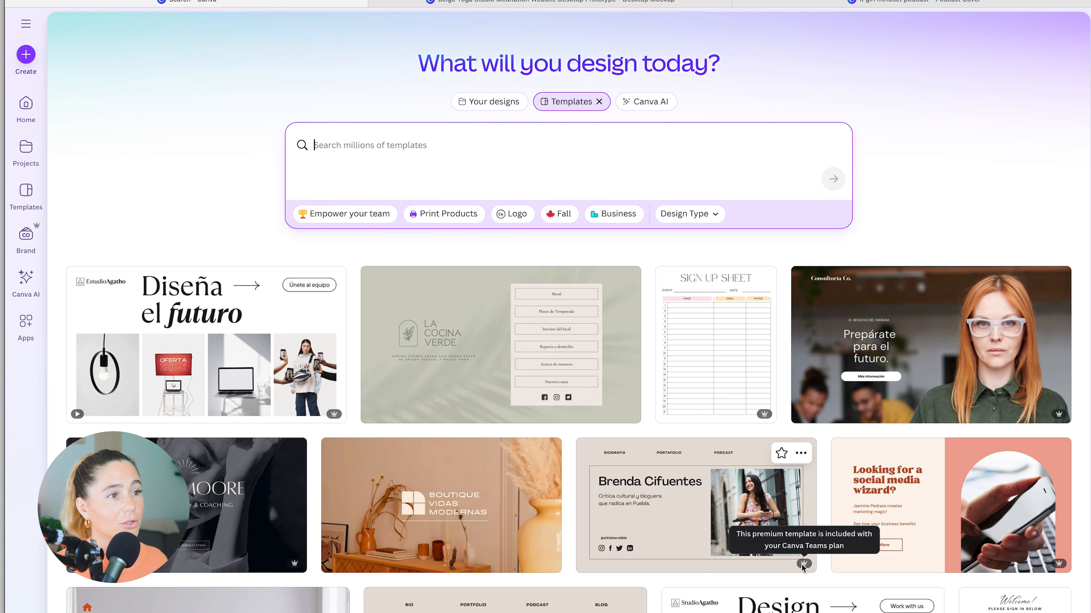
mouse_move(380, 528)
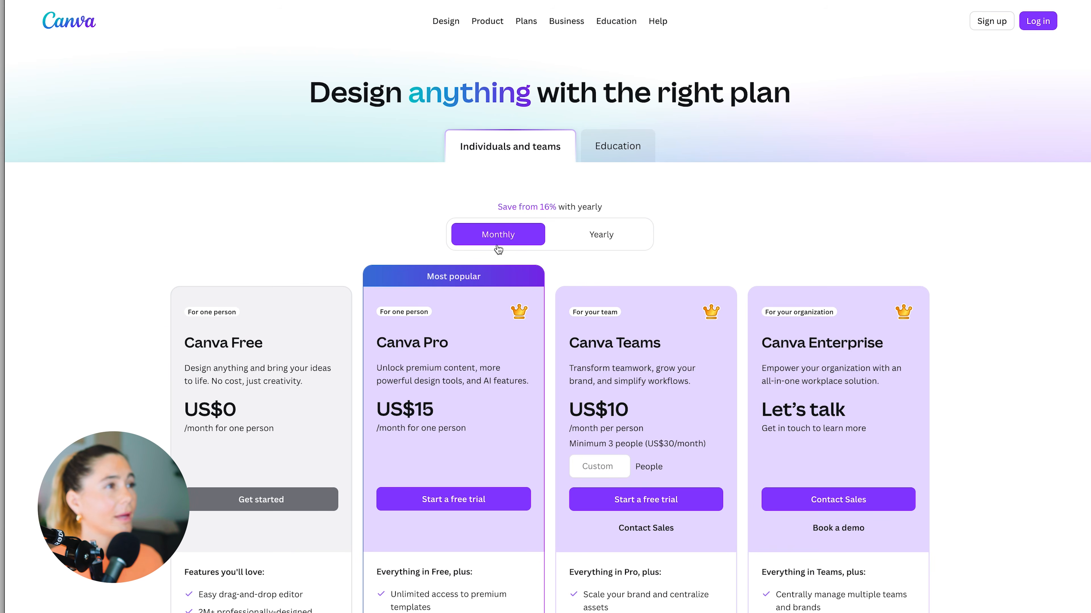
- Show yearly prices on the Canva plans page and examine the features and cost of the Pro and Teams plans
click(602, 234)
scroll(484, 405, down, 5)
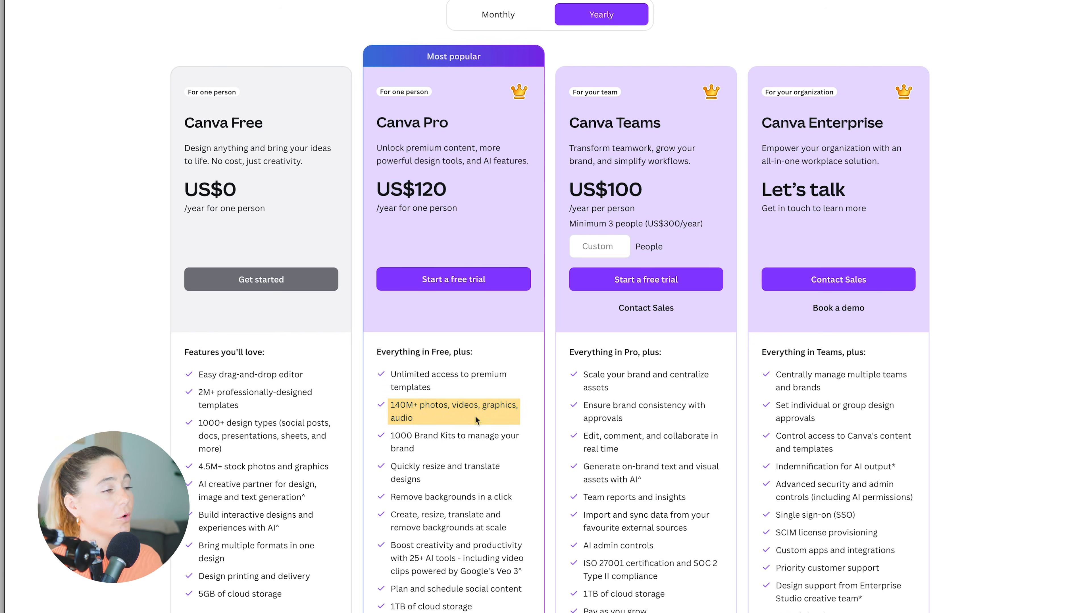
scroll(477, 420, down, 1)
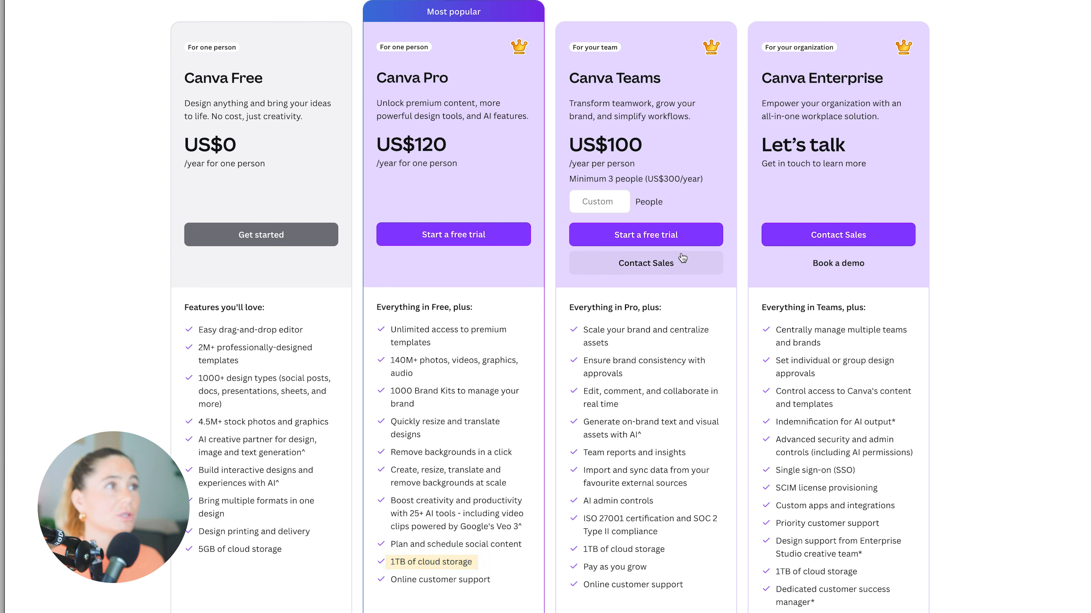
scroll(683, 258, up, 1)
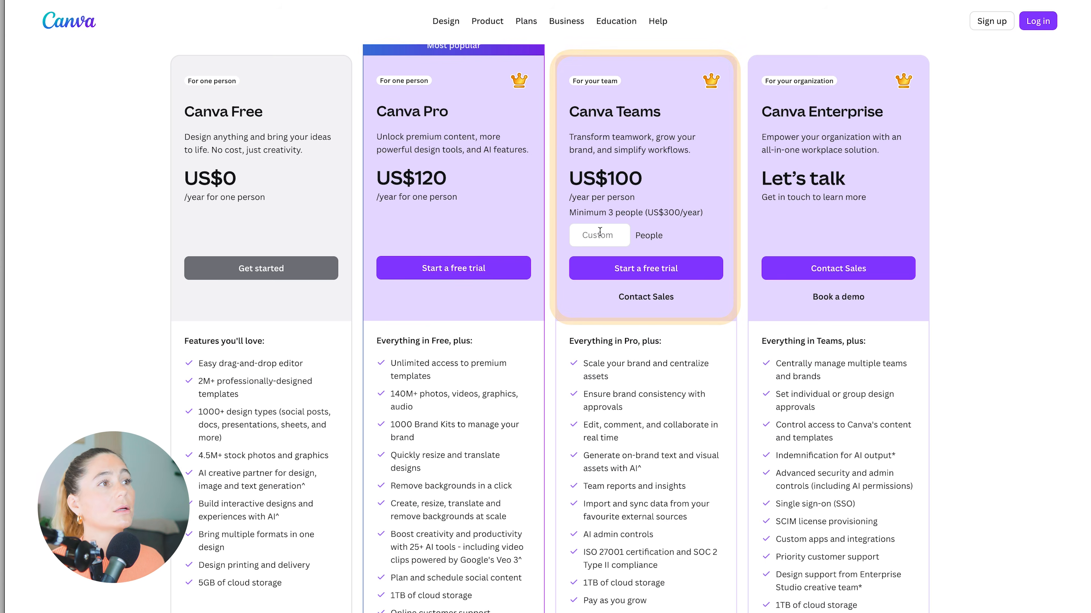
scroll(569, 230, up, 1)
scroll(617, 215, up, 3)
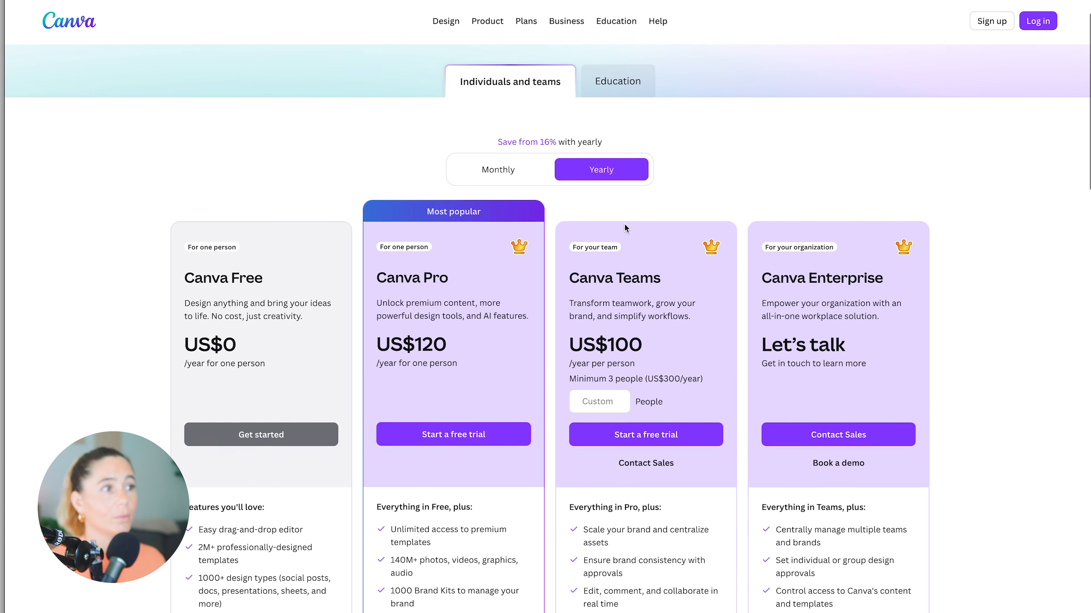
- Show monthly prices on the plans page and compare the feature lists of the Teams and Enterprise plans
click(525, 188)
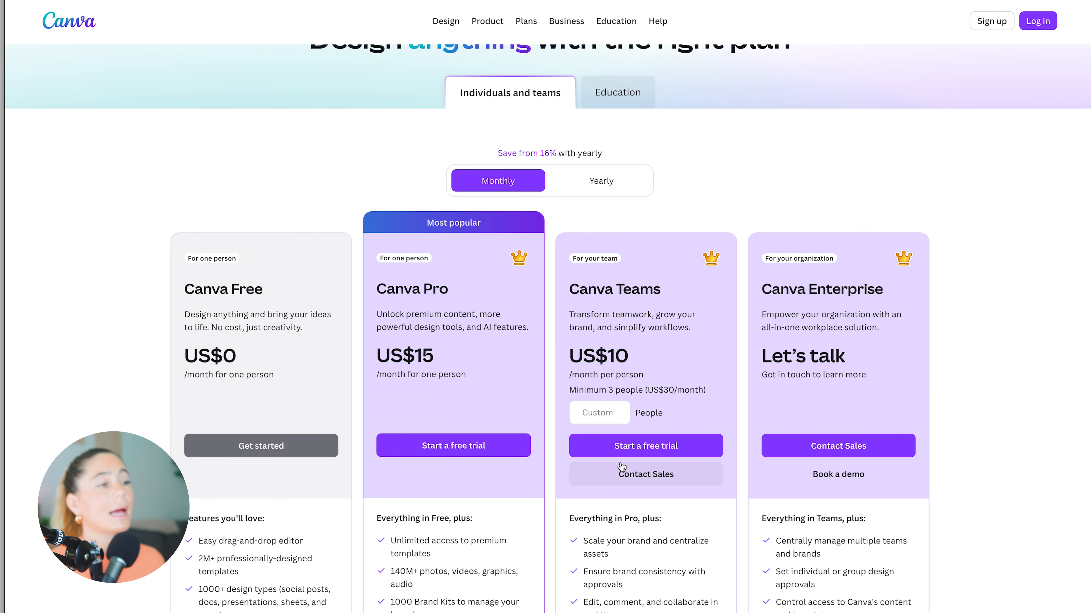
scroll(629, 390, down, 5)
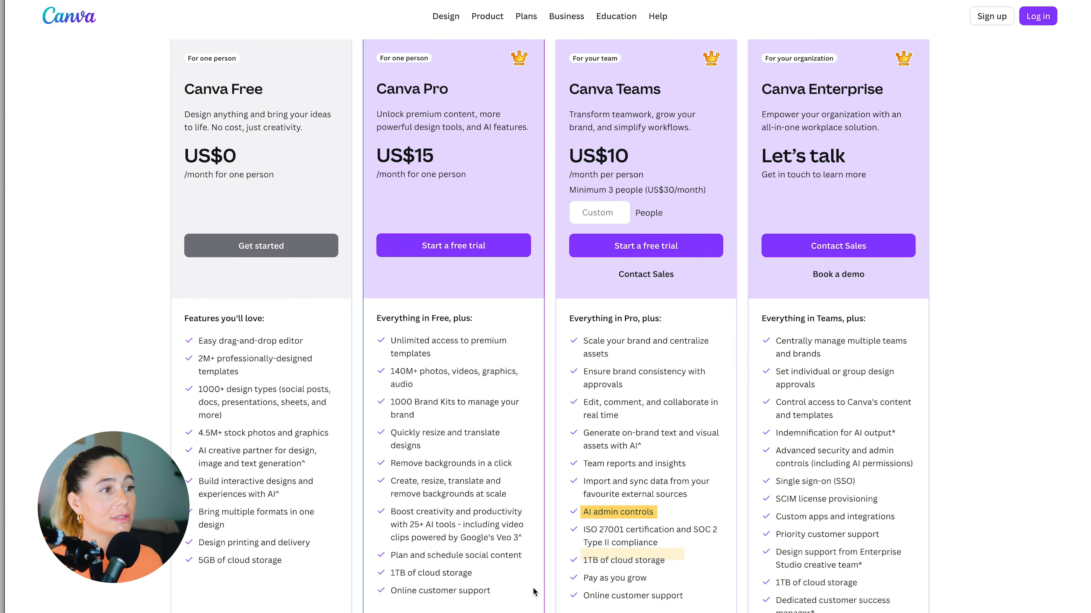
scroll(682, 489, down, 1)
scroll(764, 352, up, 2)
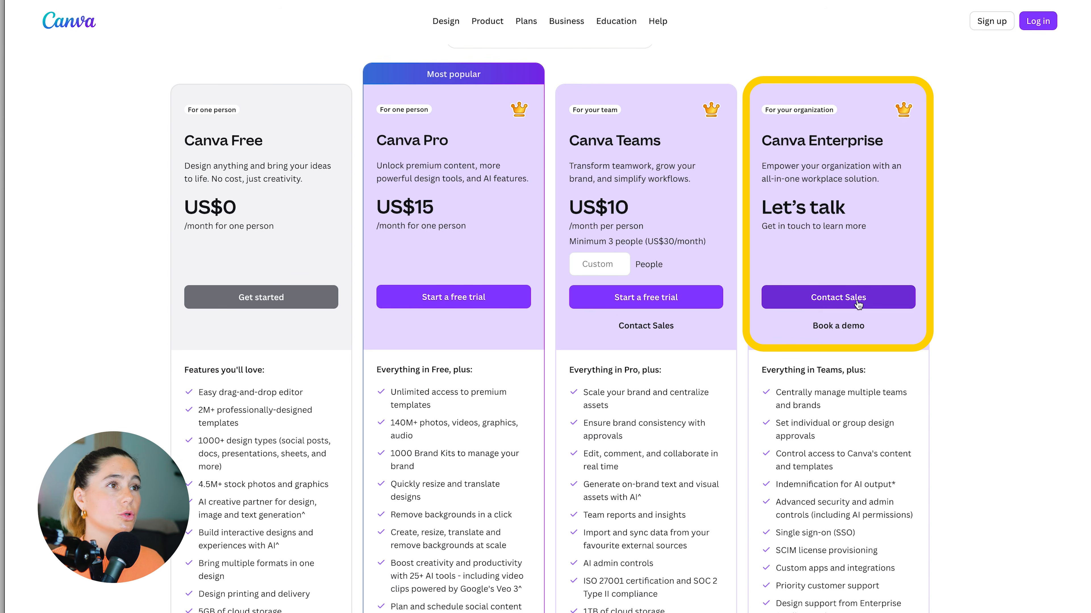
scroll(857, 304, down, 2)
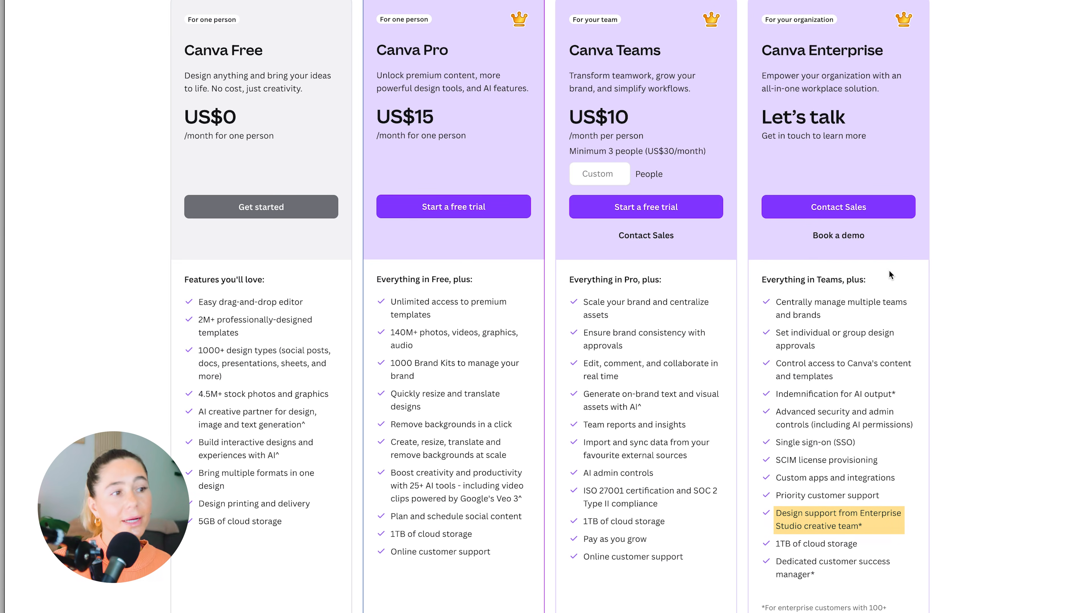
scroll(888, 270, up, 1)
scroll(888, 249, down, 2)
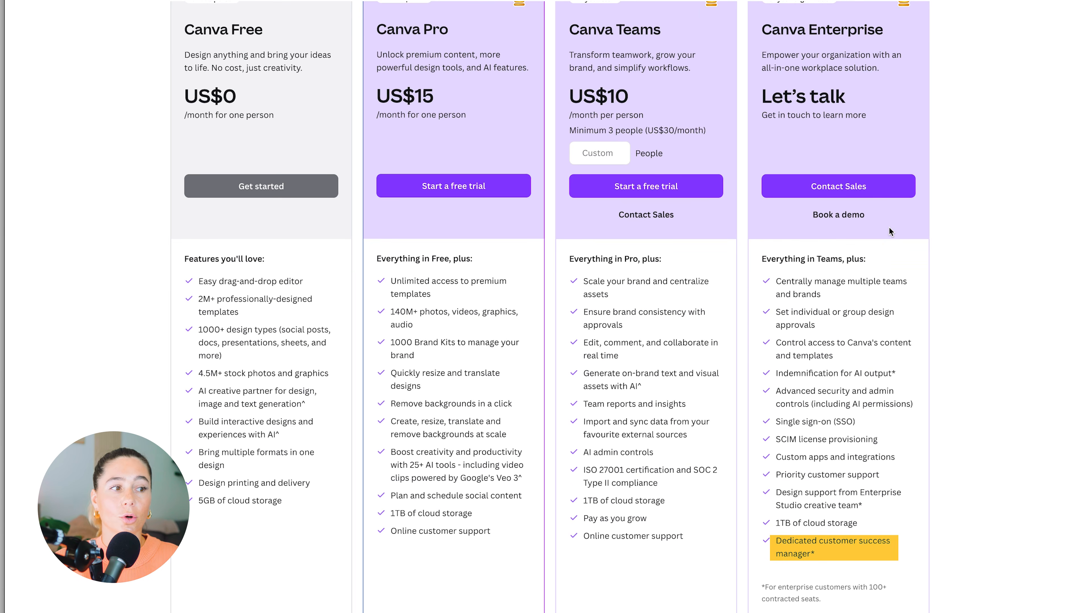
scroll(887, 266, up, 1)
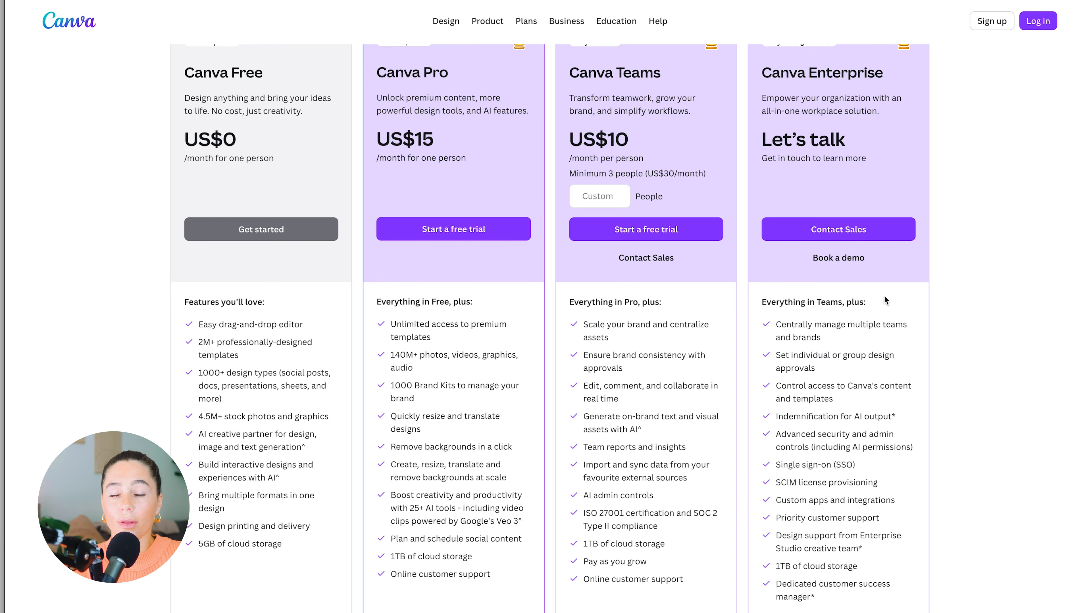
scroll(762, 259, up, 6)
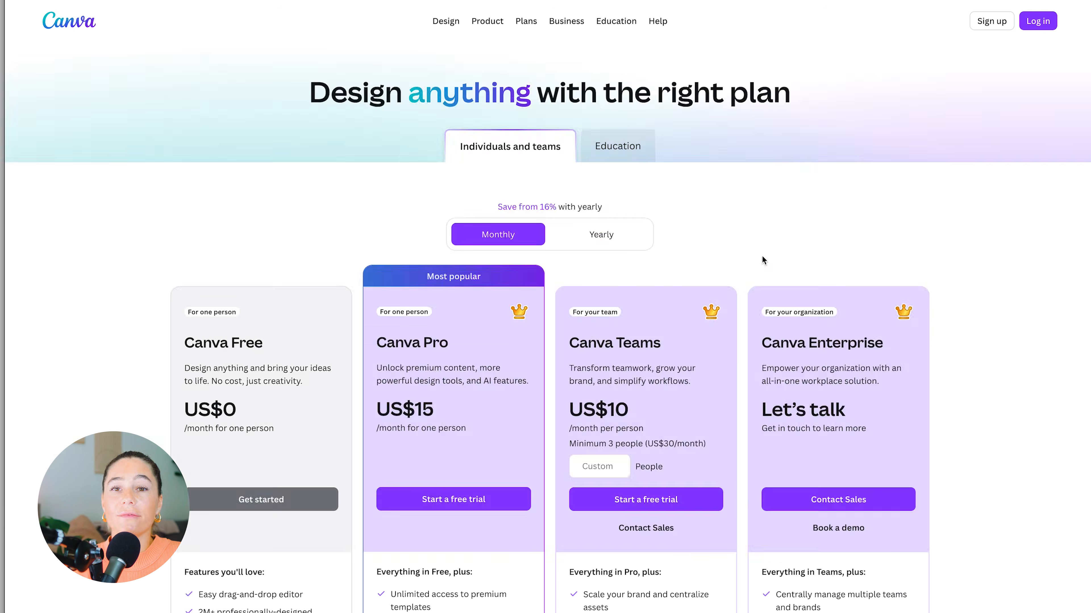